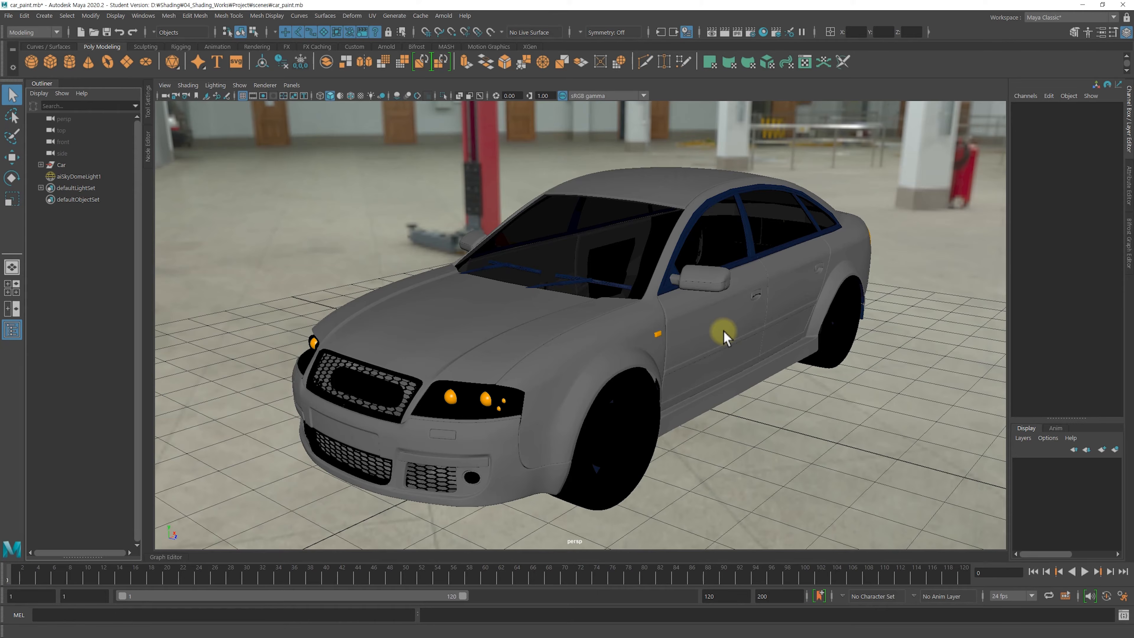
Select the main car body mesh and show the attributes of its aiCarPaint1 shader.
{"action": "left_click", "coordinate": [604, 345]}
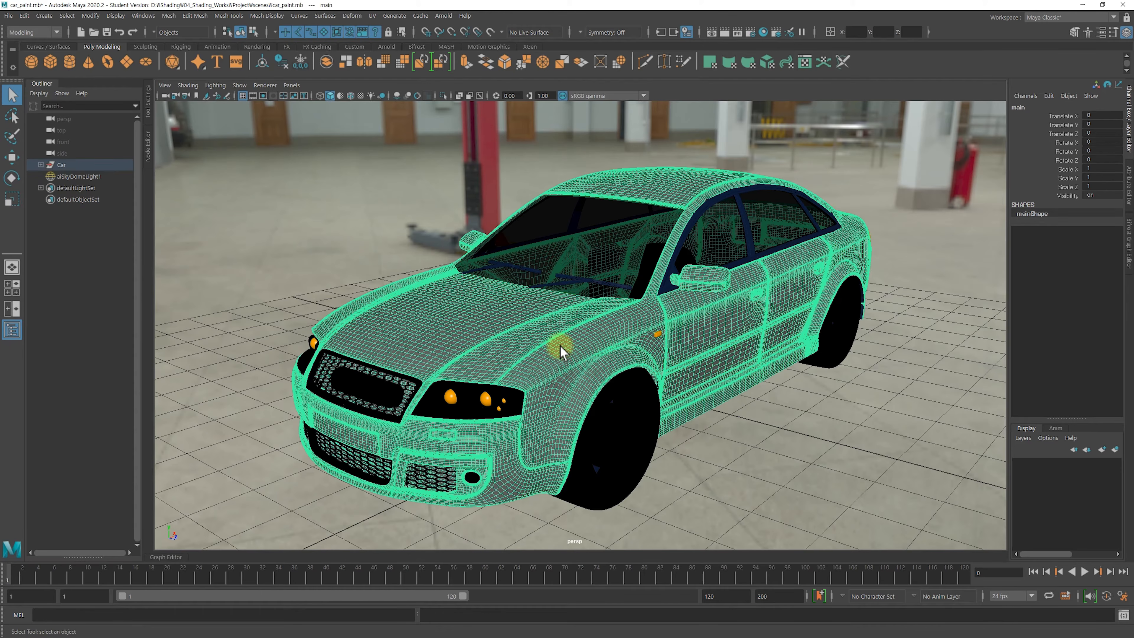
{"action": "left_click_drag", "start_coordinate": [641, 357], "coordinate": [608, 362], "text": "alt"}
{"action": "right_click_drag", "start_coordinate": [607, 362], "coordinate": [659, 352], "text": "alt"}
{"action": "left_click_drag", "start_coordinate": [658, 354], "coordinate": [669, 342], "text": "alt"}
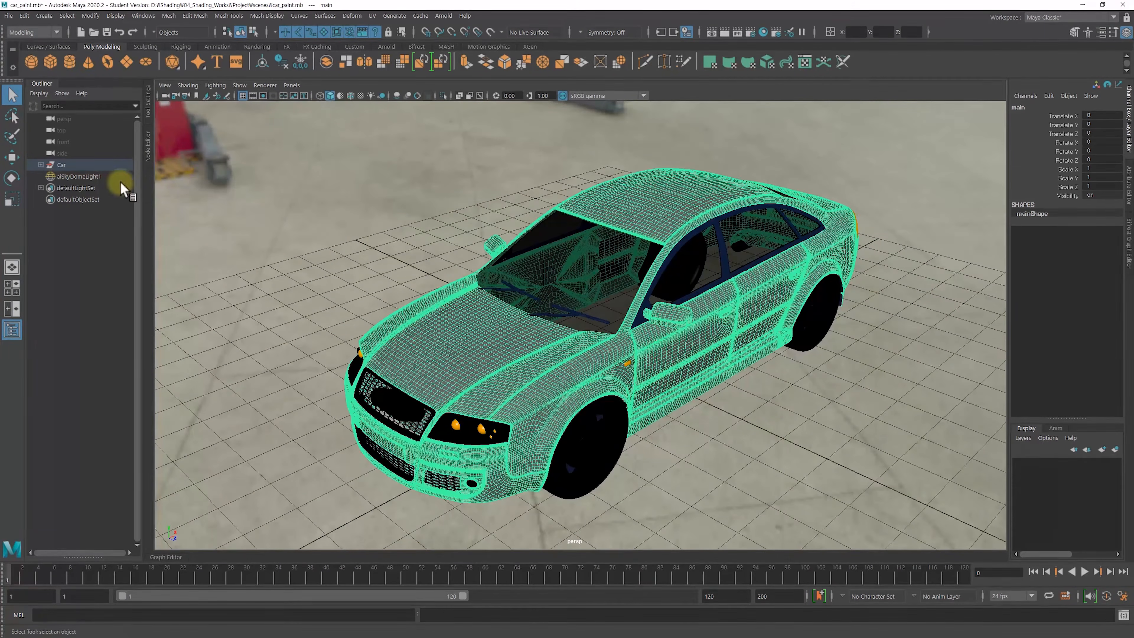
{"action": "left_click", "coordinate": [1129, 203]}
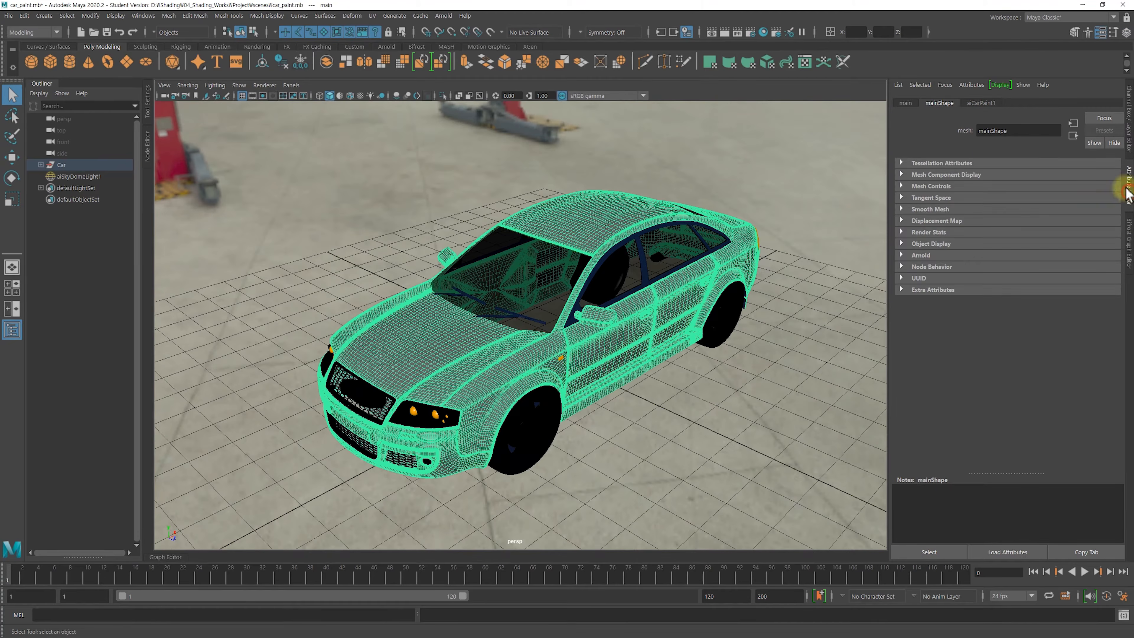
{"action": "left_click", "coordinate": [978, 103]}
{"action": "left_click_drag", "start_coordinate": [613, 260], "coordinate": [658, 243], "text": "alt"}
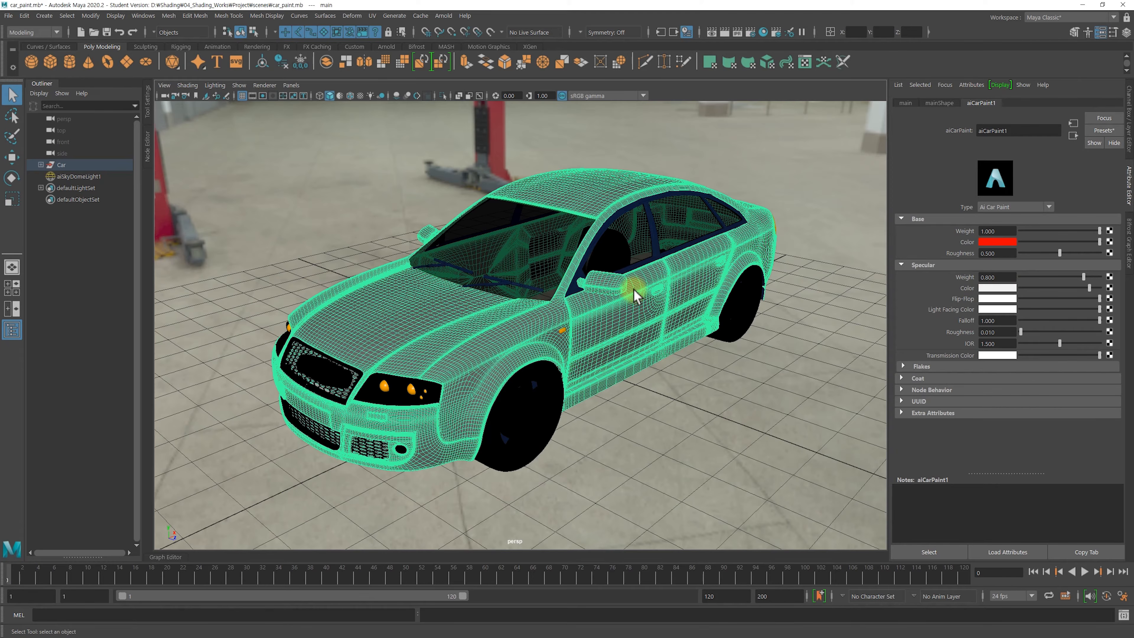
{"action": "left_click_drag", "start_coordinate": [537, 315], "coordinate": [533, 313], "text": "alt"}
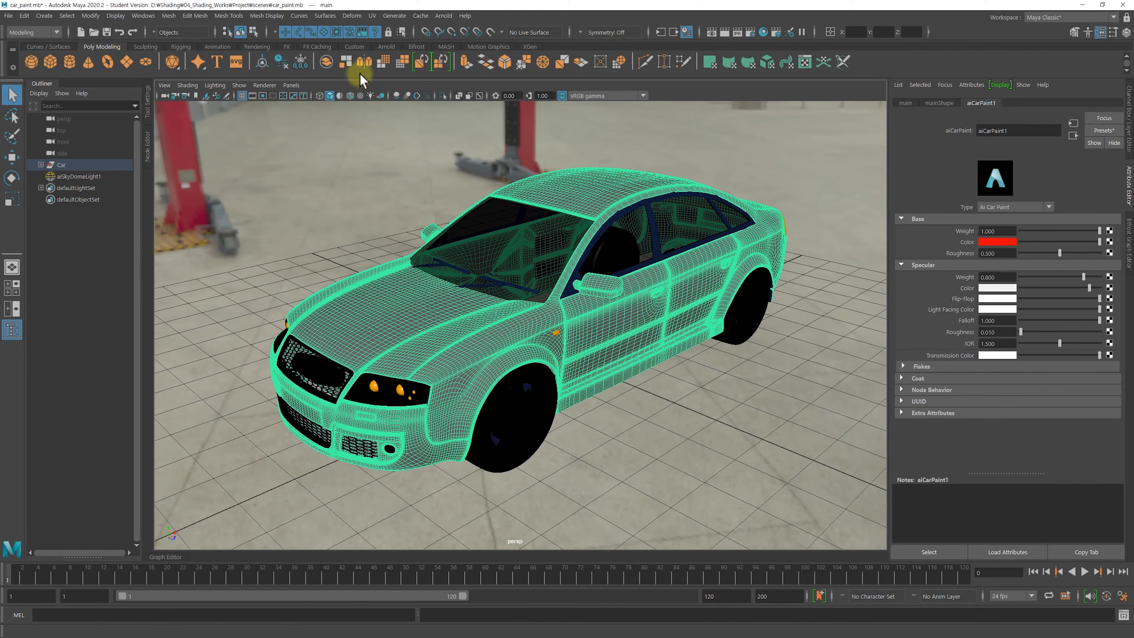
Open the Arnold RenderView, start a live IPR render, and frame the car from the front three-quarter side.
{"action": "left_click", "coordinate": [443, 15]}
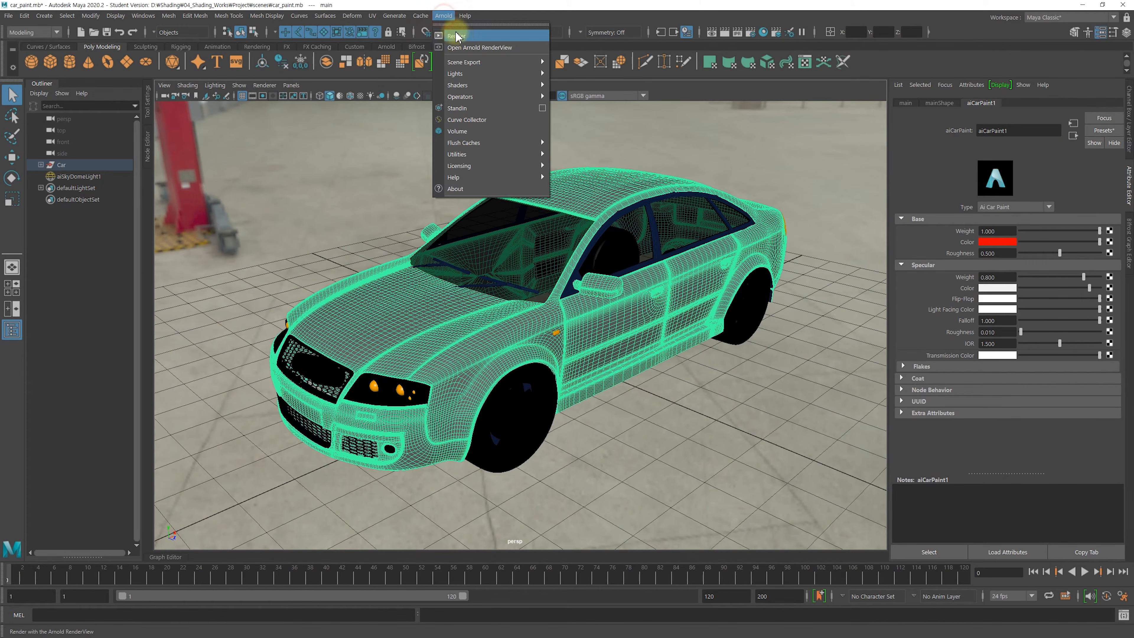
{"action": "left_click", "coordinate": [496, 48]}
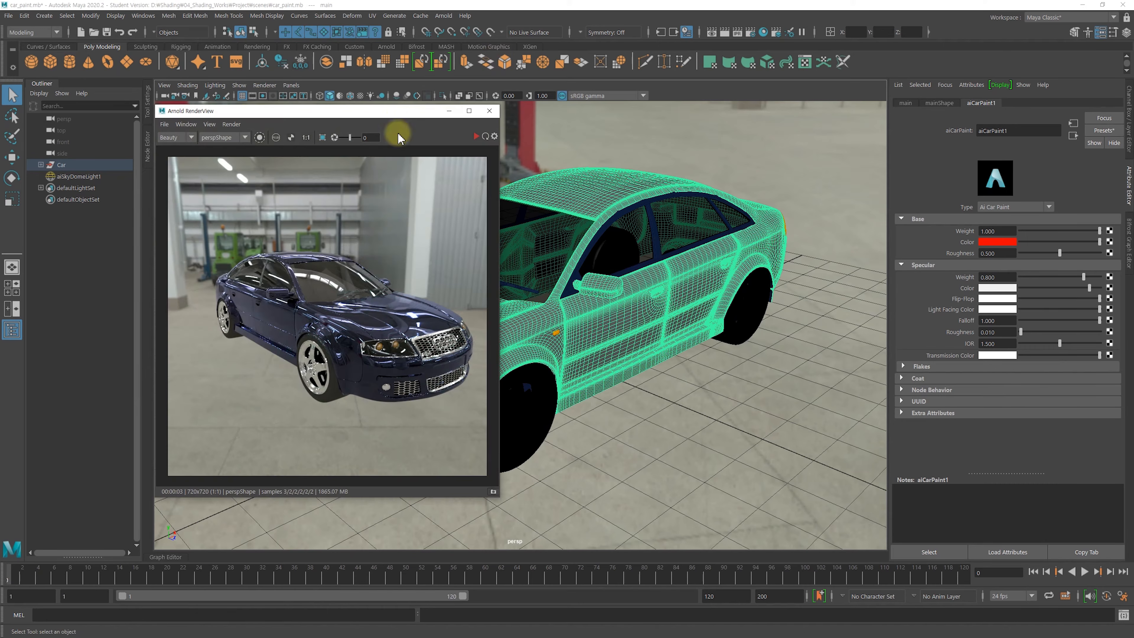
{"action": "left_click_drag", "start_coordinate": [399, 118], "coordinate": [410, 119]}
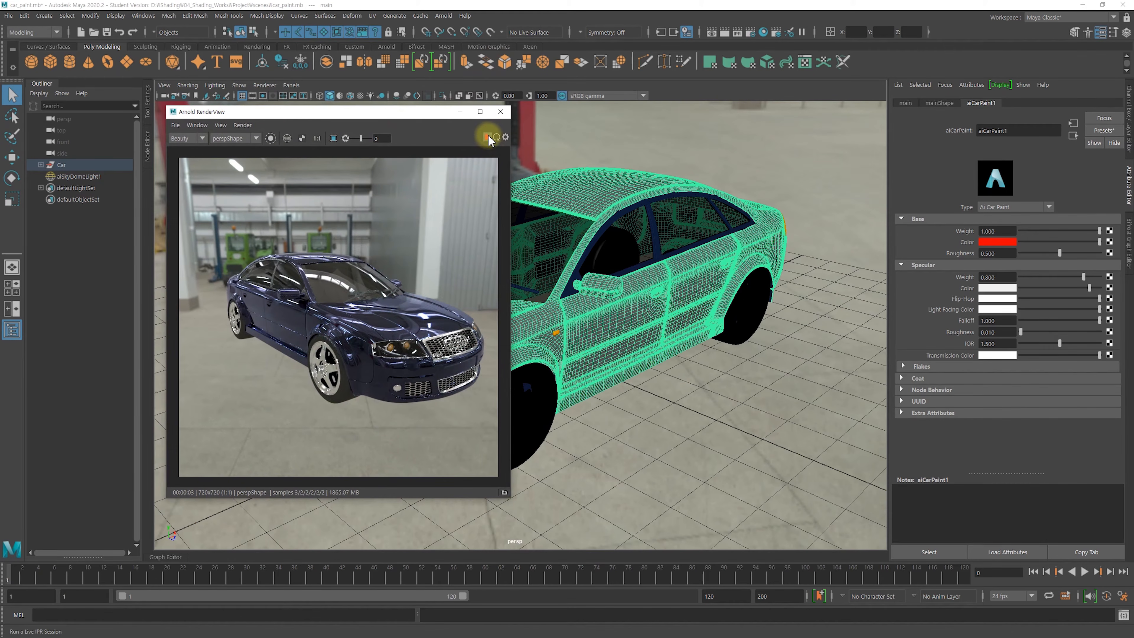
{"action": "left_click", "coordinate": [487, 138]}
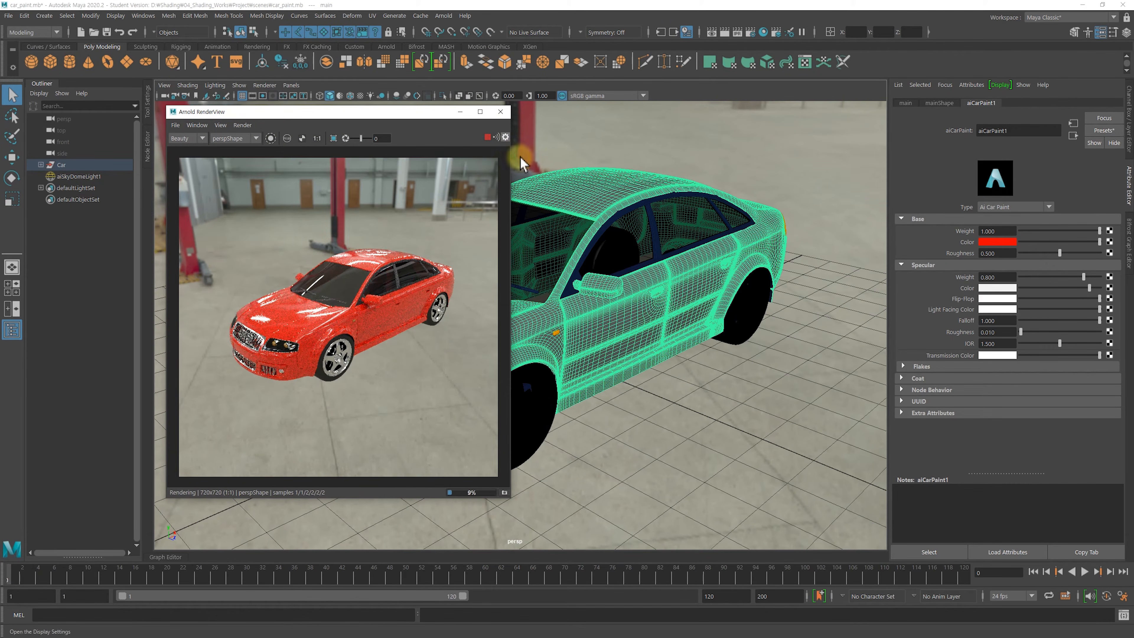
{"action": "mouse_move", "coordinate": [678, 275]}
{"action": "left_mouse_down", "text": "alt"}
{"action": "mouse_move", "coordinate": [686, 288]}
{"action": "mouse_move", "coordinate": [671, 288]}
{"action": "left_mouse_up", "text": "alt"}
{"action": "right_click_drag", "start_coordinate": [671, 289], "coordinate": [711, 286], "text": "alt"}
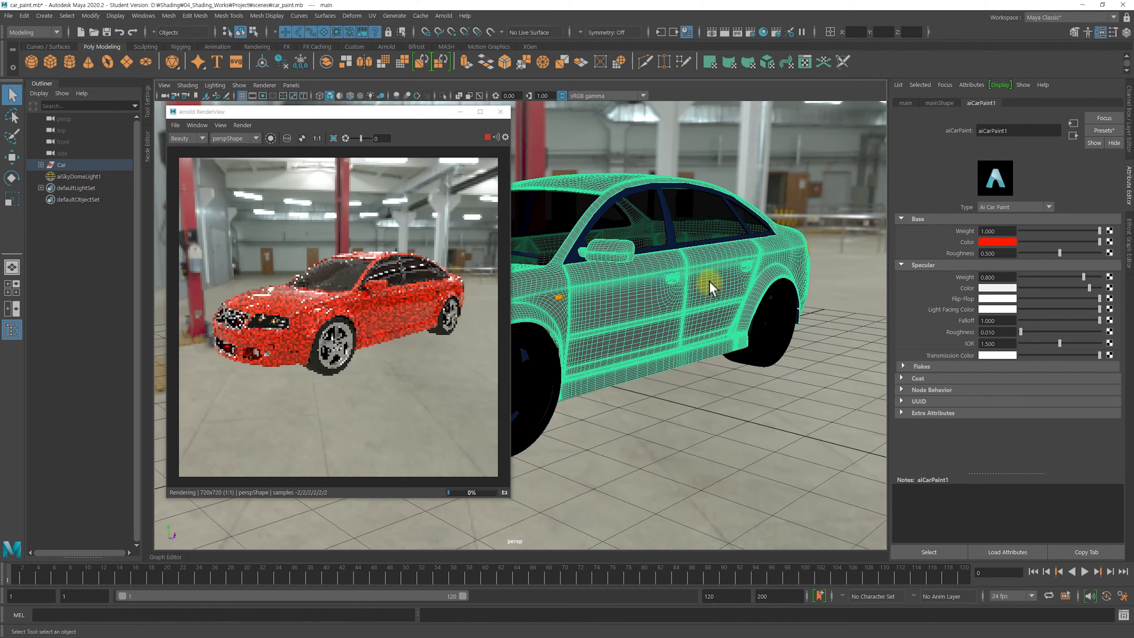
{"action": "left_click_drag", "start_coordinate": [711, 287], "coordinate": [712, 286], "text": "alt"}
{"action": "middle_click_drag", "start_coordinate": [712, 286], "coordinate": [718, 285], "text": "alt"}
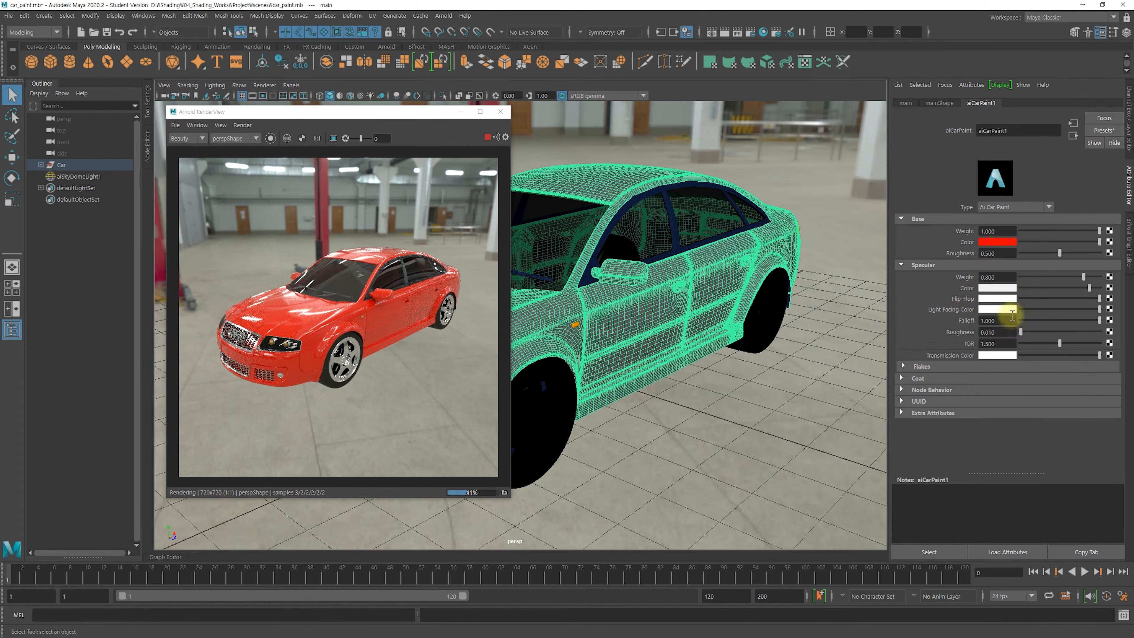
Darken the car paint's base color from red all the way to black.
{"action": "left_click", "coordinate": [1084, 241]}
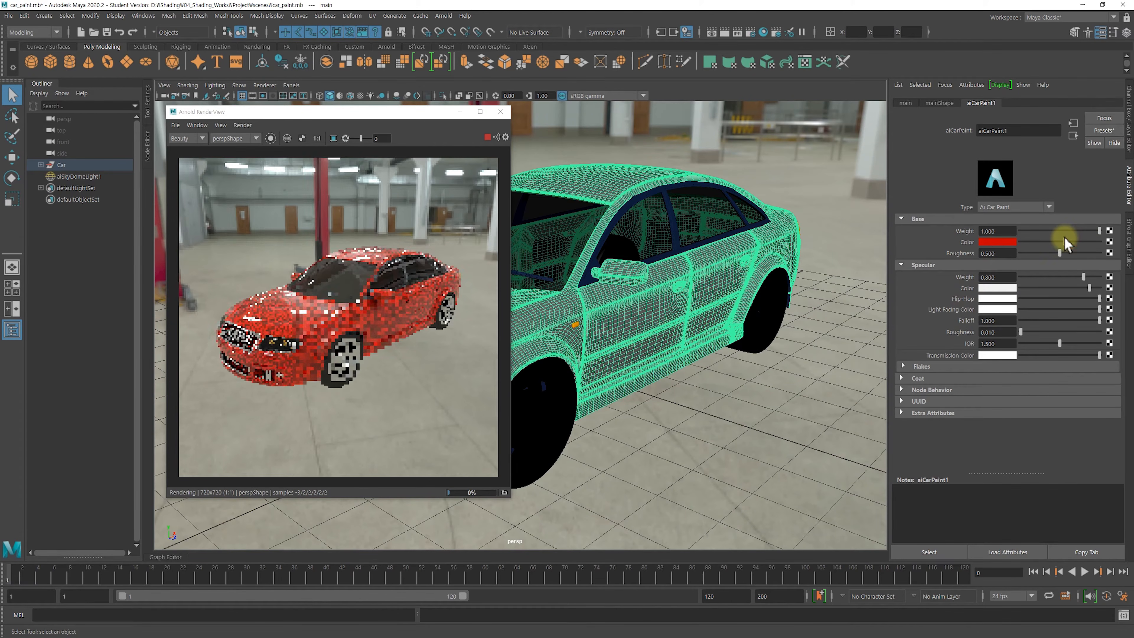
{"action": "left_click", "coordinate": [1038, 241]}
{"action": "left_click_drag", "start_coordinate": [1037, 241], "coordinate": [973, 250]}
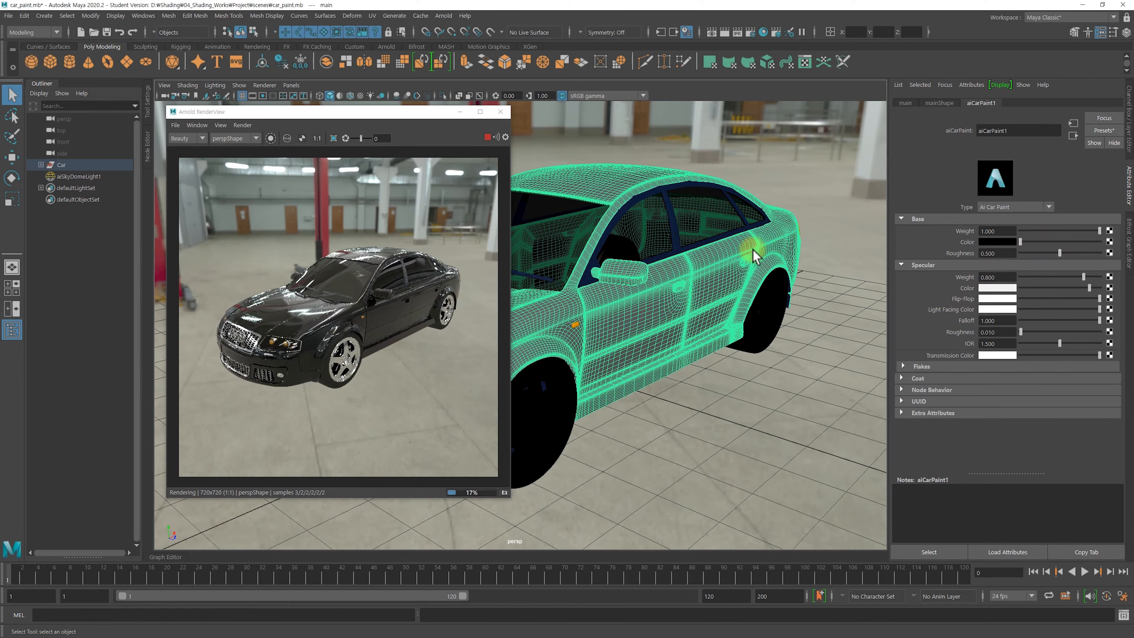
Set the render image size to 960 by 960 pixels and enlarge the render window to fit it.
{"action": "left_click_drag", "start_coordinate": [390, 117], "coordinate": [377, 115]}
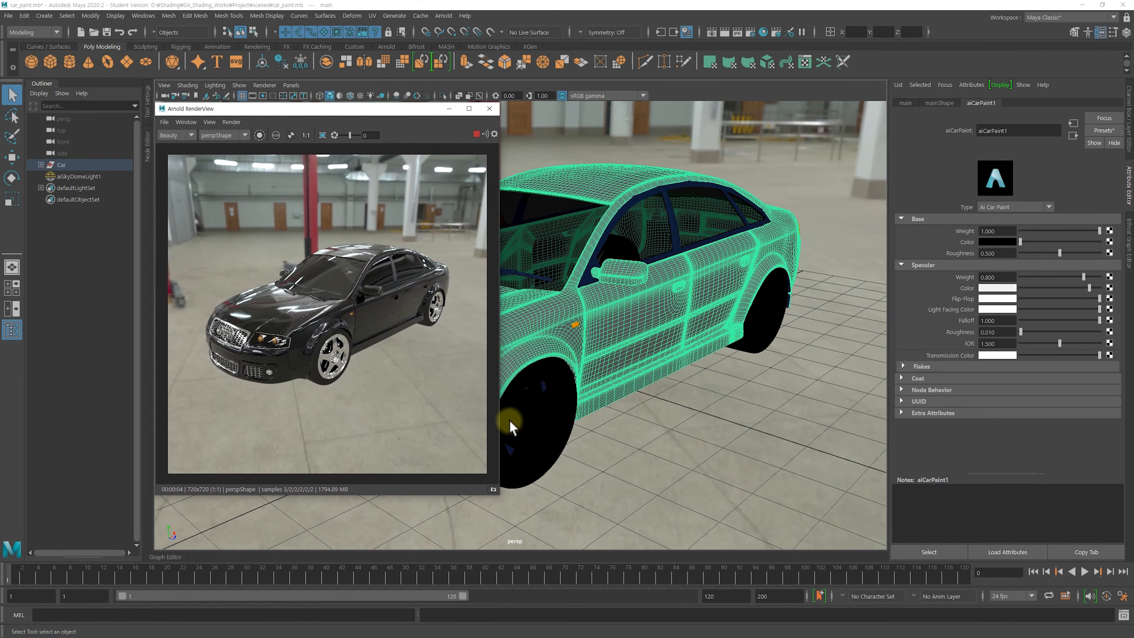
{"action": "left_click", "coordinate": [750, 33]}
{"action": "scroll", "coordinate": [897, 346], "scroll_direction": "down", "scroll_amount": 5}
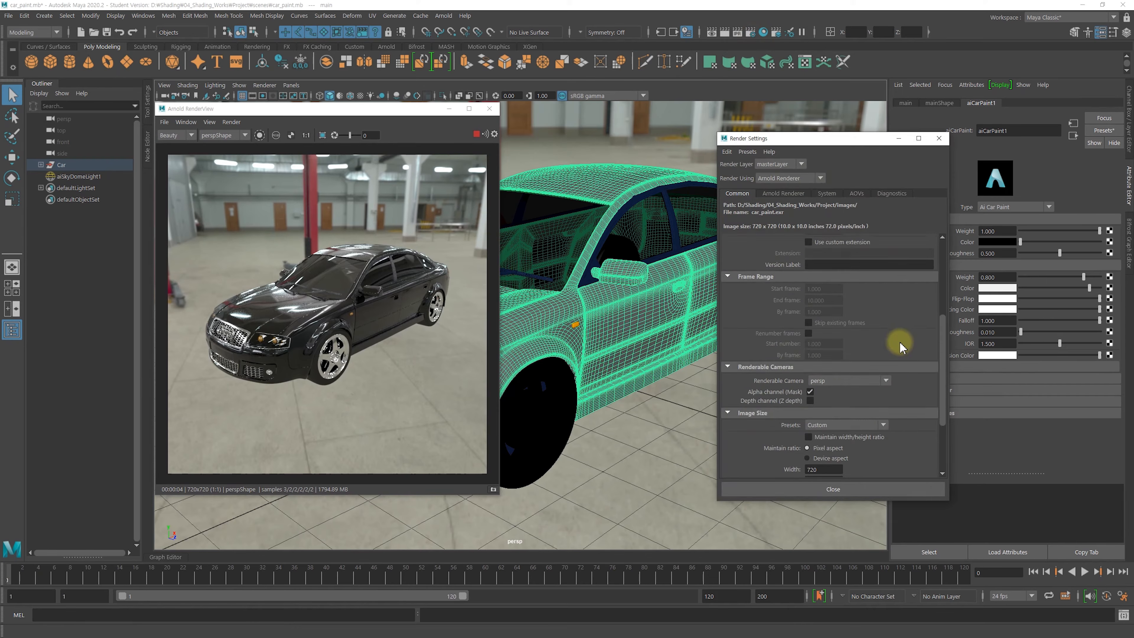
{"action": "double_click", "coordinate": [823, 373]}
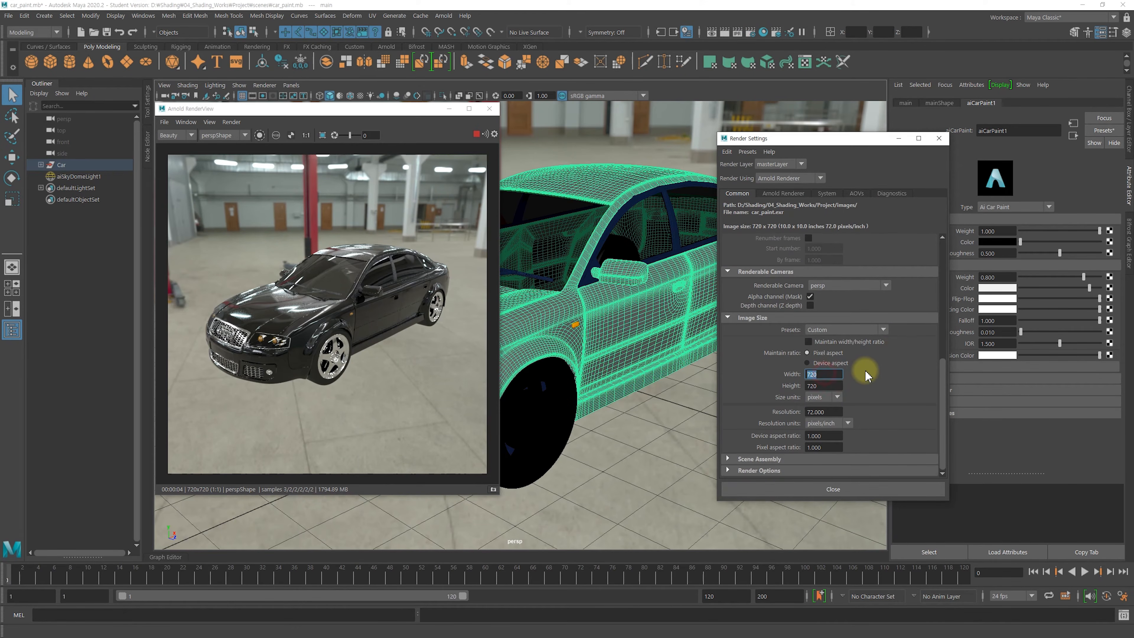
{"action": "type", "text": "7200"}
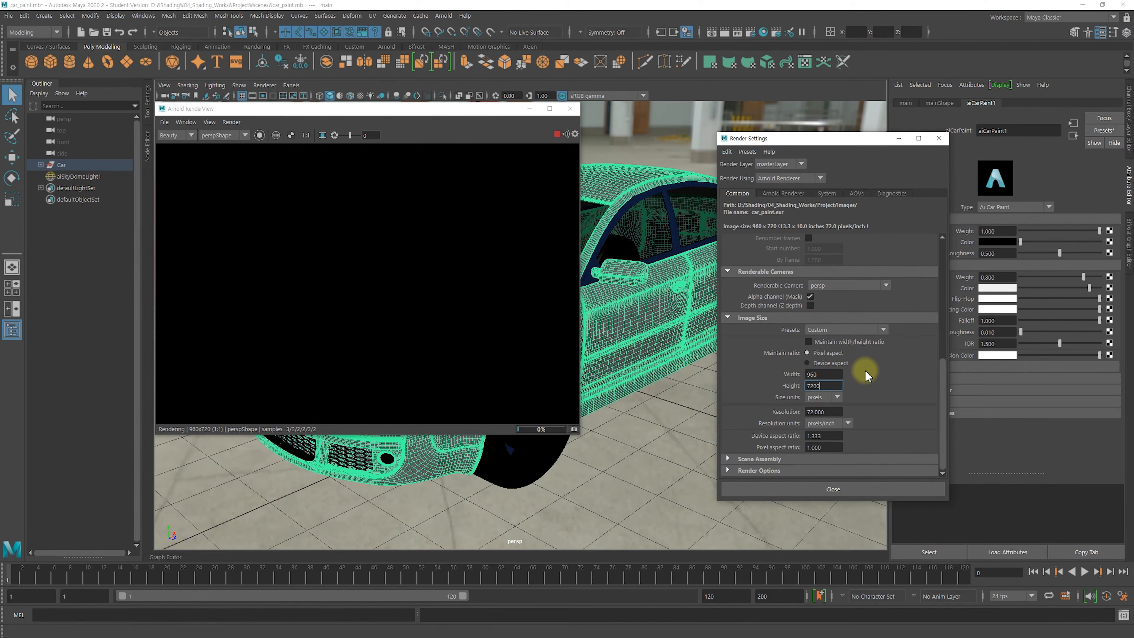
{"action": "type", "text": "960"}
{"action": "key", "text": "Return"}
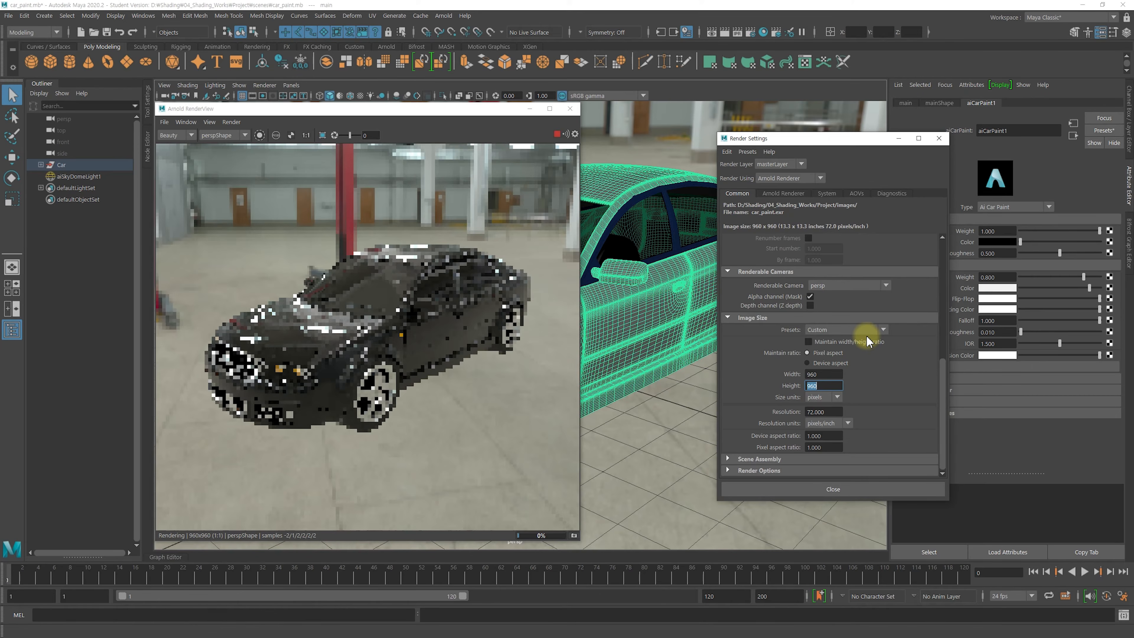
{"action": "left_click", "coordinate": [937, 139]}
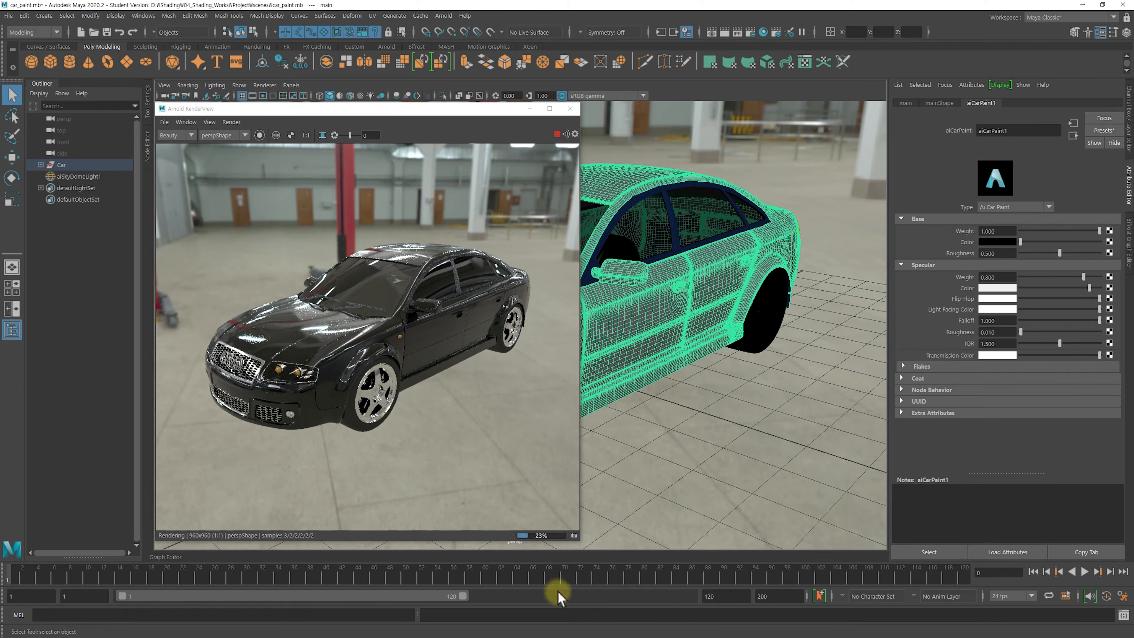
{"action": "left_click_drag", "start_coordinate": [576, 538], "coordinate": [593, 590]}
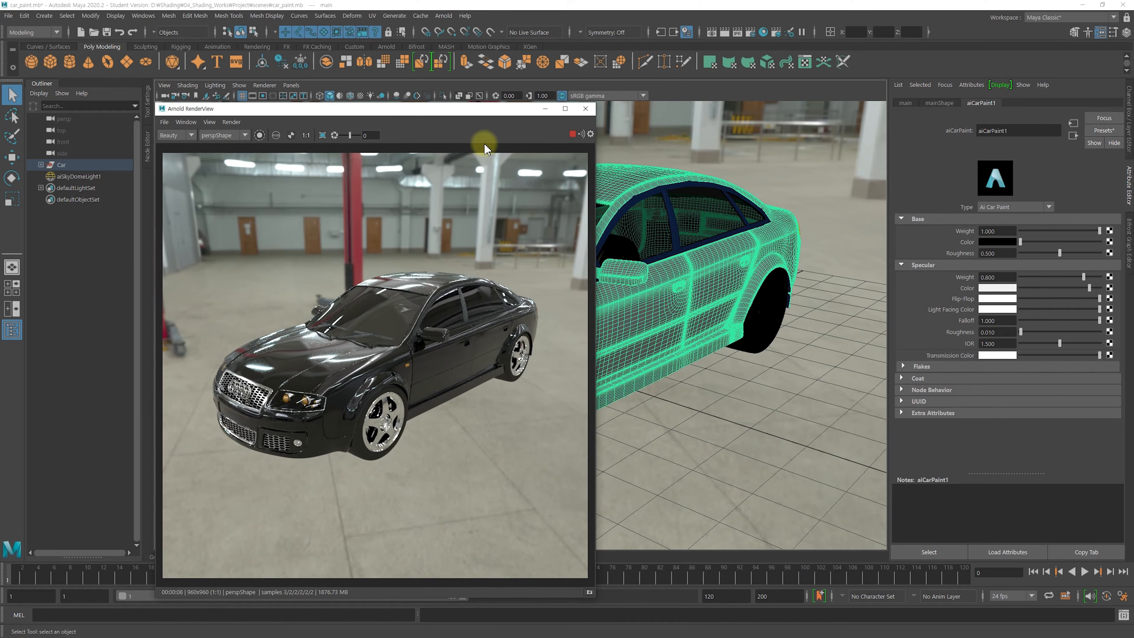
{"action": "left_click_drag", "start_coordinate": [465, 112], "coordinate": [456, 110]}
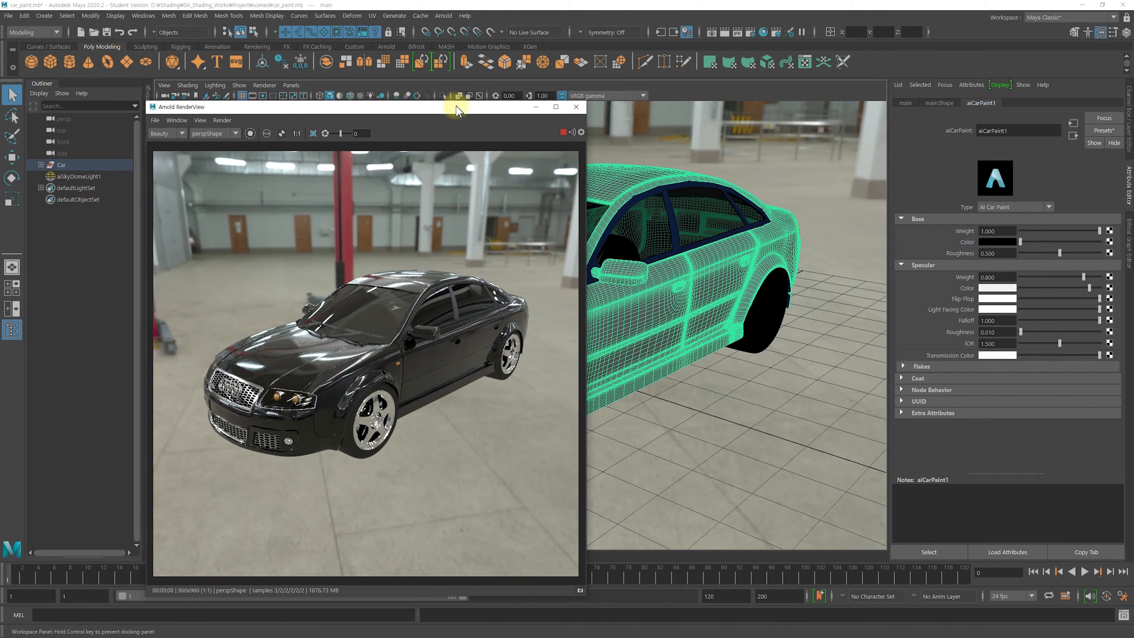
Set the car paint's specular color to the blue swatch from the color history.
{"action": "left_click_drag", "start_coordinate": [710, 303], "coordinate": [790, 310], "text": "alt"}
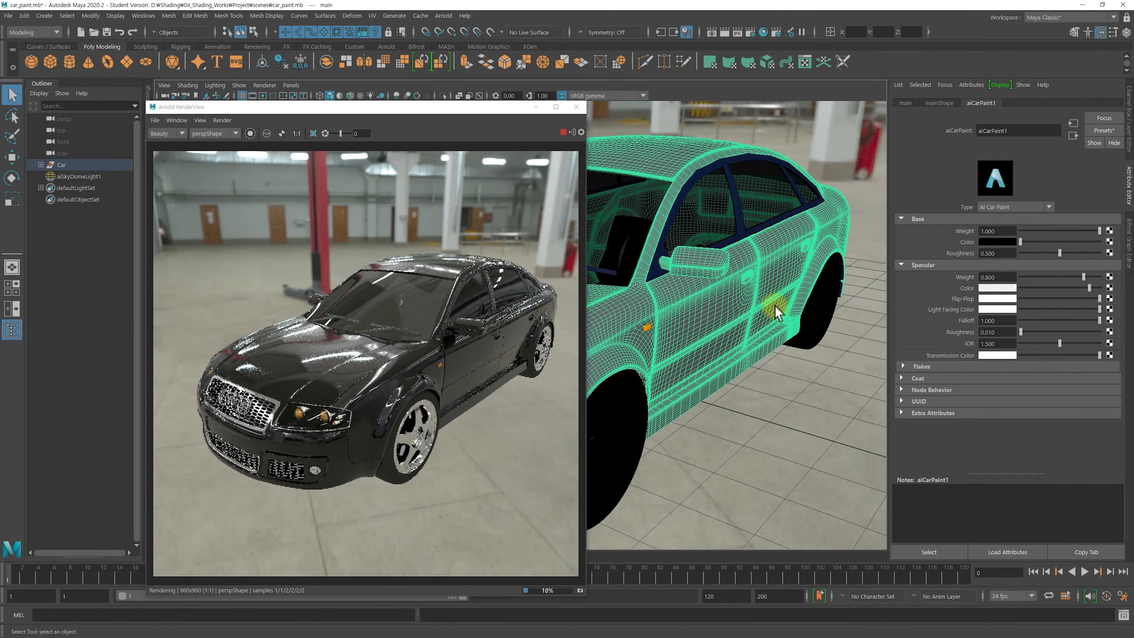
{"action": "left_click", "coordinate": [990, 288]}
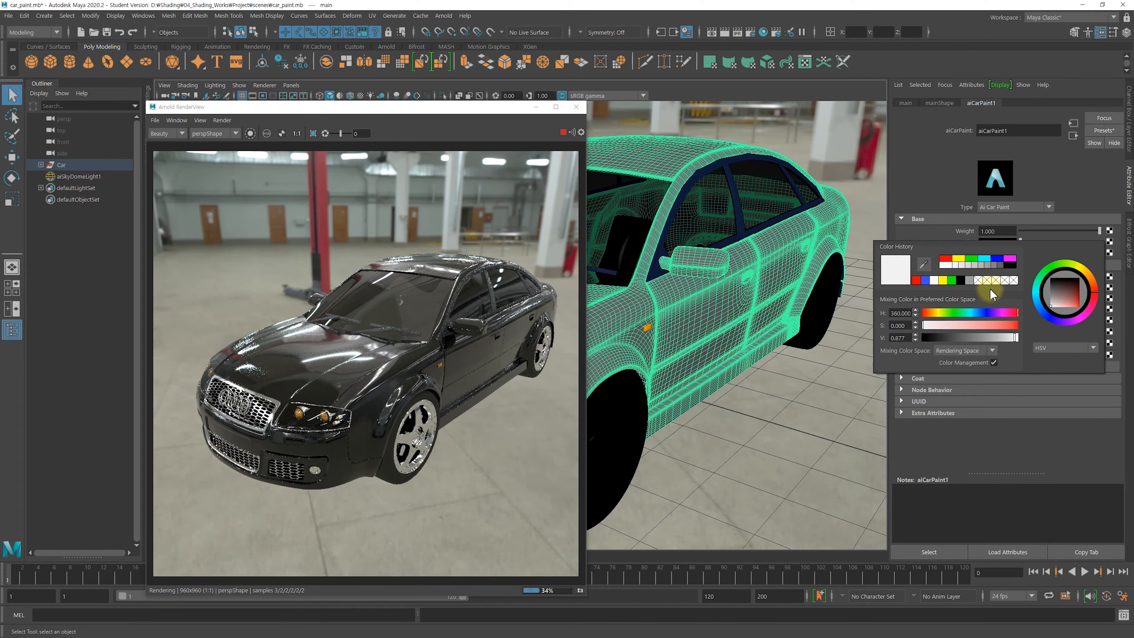
{"action": "left_click", "coordinate": [925, 281]}
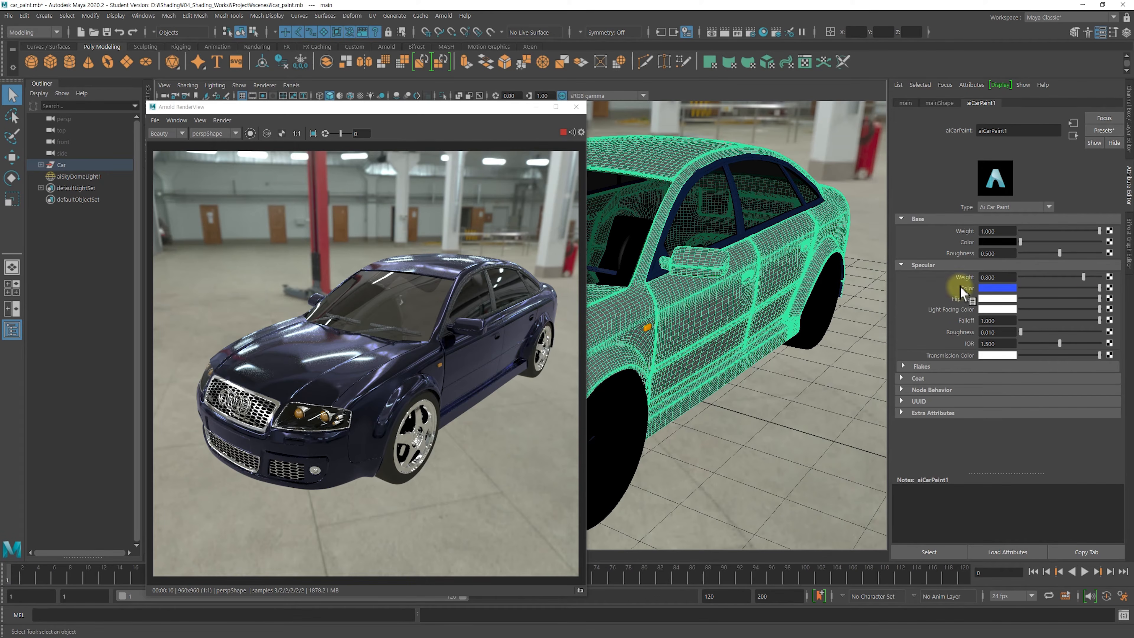
Try the car paint's specular weight at 0 and at a low value, and return it to 0.8.
{"action": "mouse_move", "coordinate": [1079, 277]}
{"action": "left_mouse_down"}
{"action": "mouse_move", "coordinate": [1022, 277]}
{"action": "mouse_move", "coordinate": [1106, 270]}
{"action": "mouse_move", "coordinate": [1018, 278]}
{"action": "left_mouse_up"}
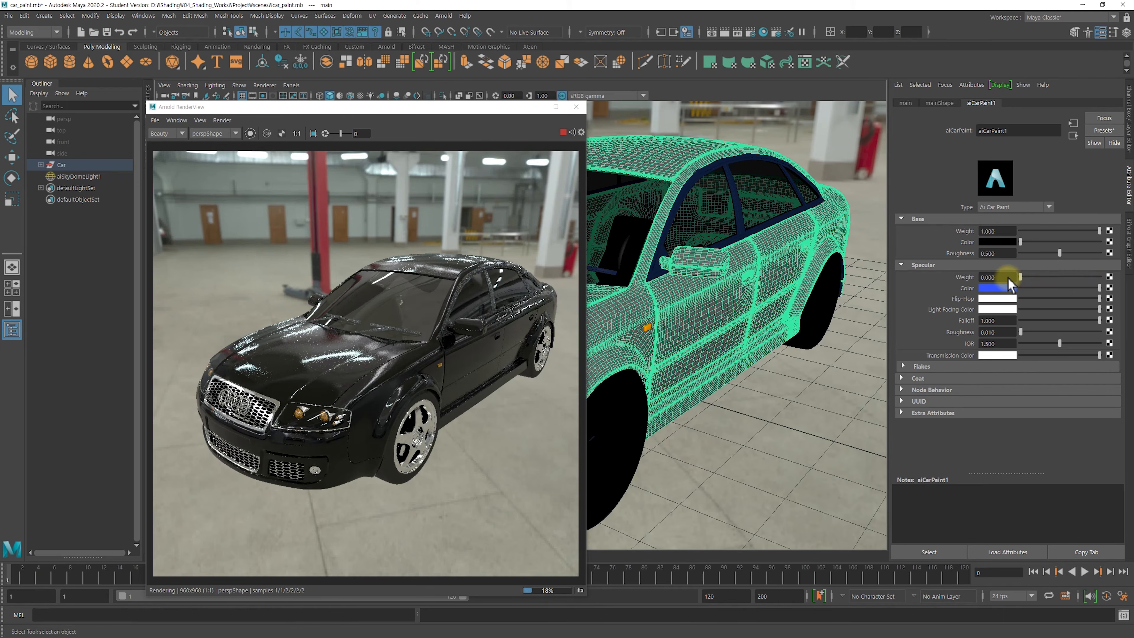
{"action": "left_click", "coordinate": [1041, 277]}
{"action": "double_click", "coordinate": [1003, 276]}
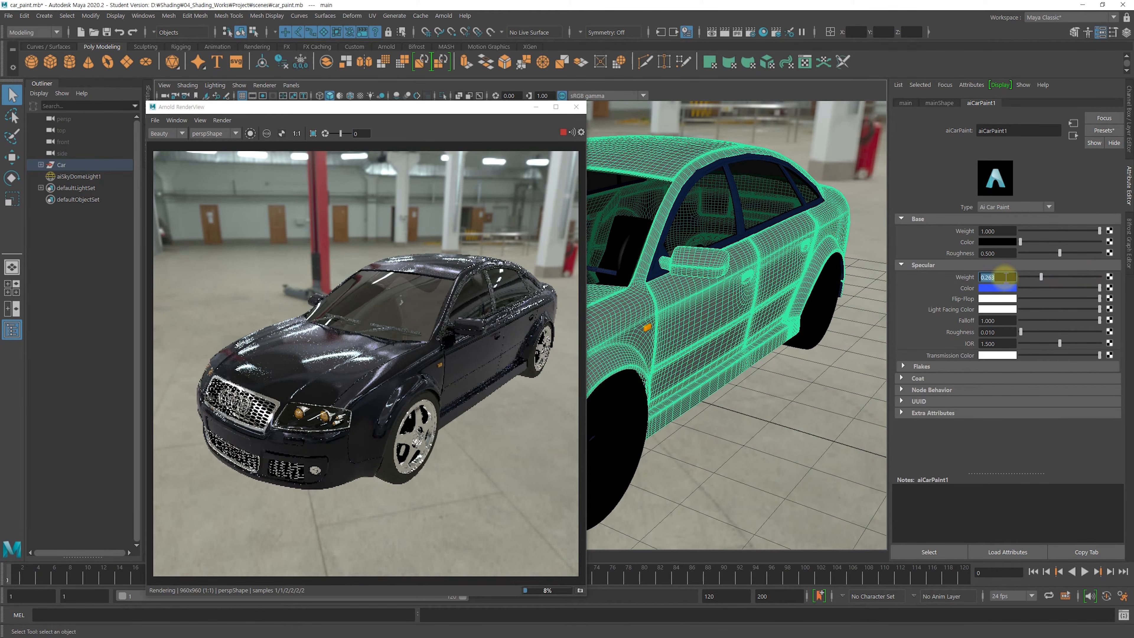
{"action": "type", "text": "0.8"}
{"action": "key", "text": "Return"}
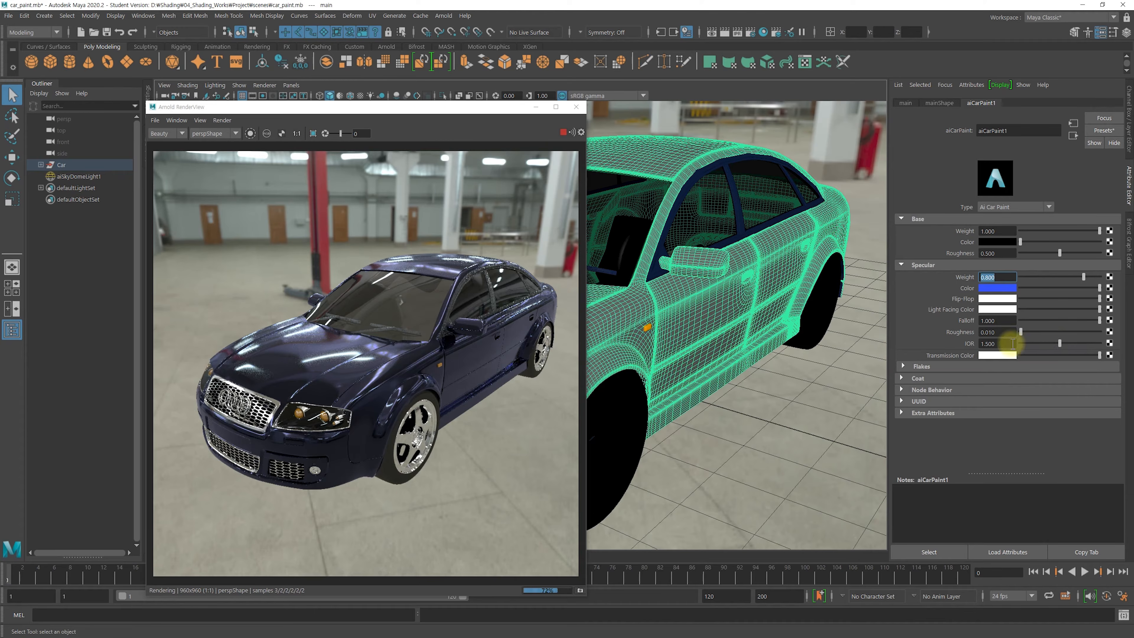
Try specular IOR values of 1.123, 0.838 and 1.860 on the car paint, and return the IOR to 1.5.
{"action": "left_click_drag", "start_coordinate": [1059, 343], "coordinate": [1049, 344]}
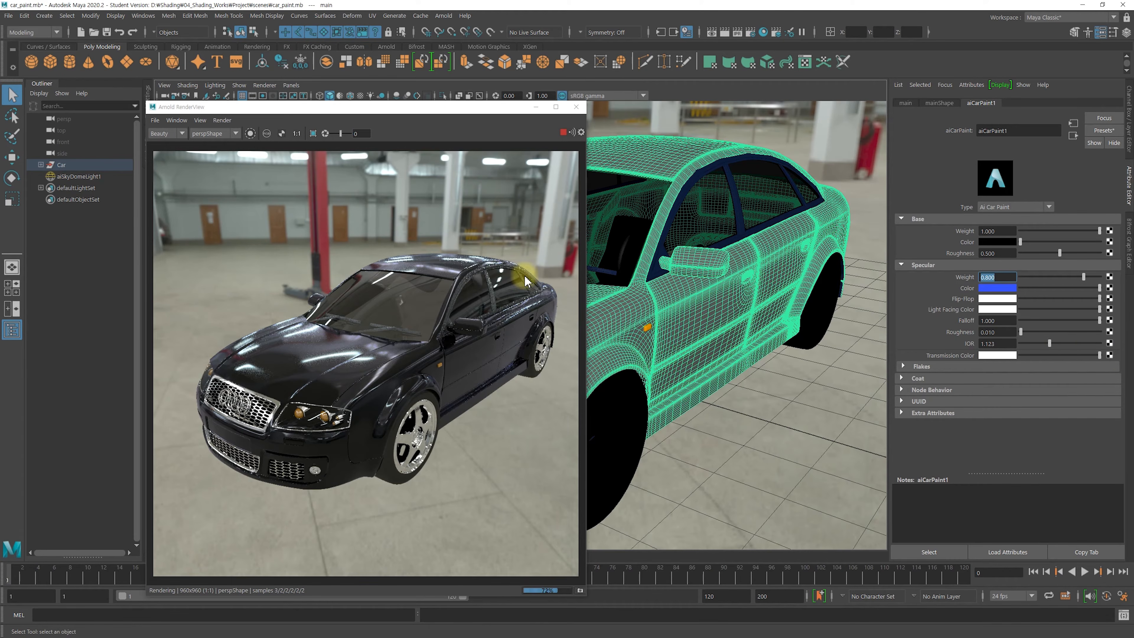
{"action": "left_click", "coordinate": [1052, 344]}
{"action": "left_click_drag", "start_coordinate": [1051, 345], "coordinate": [1043, 343]}
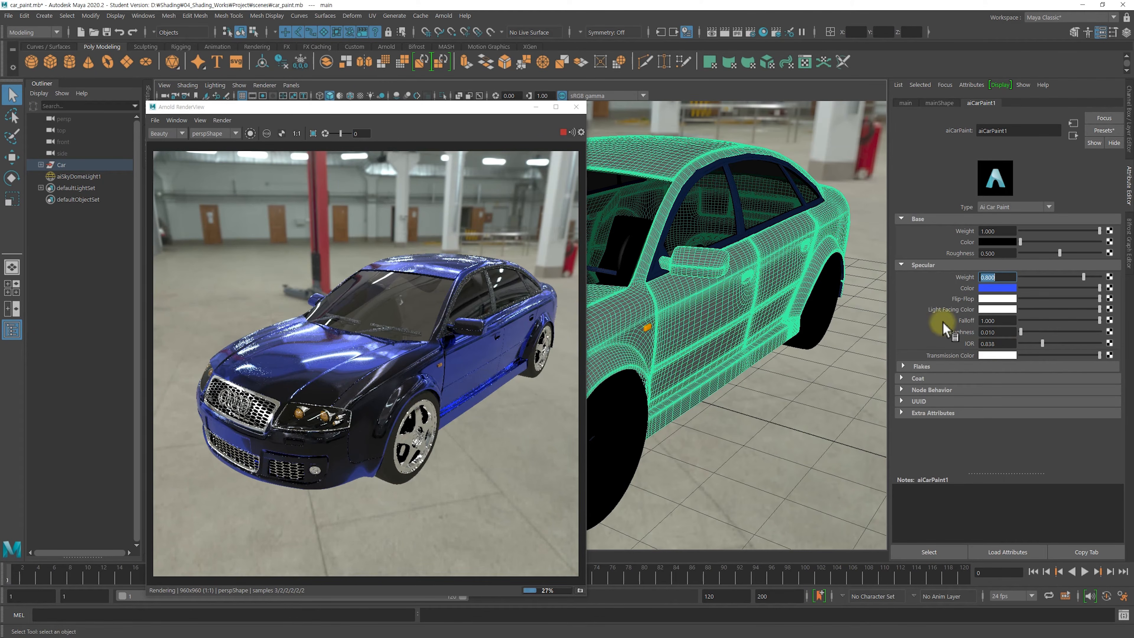
{"action": "left_click_drag", "start_coordinate": [1043, 343], "coordinate": [1069, 344]}
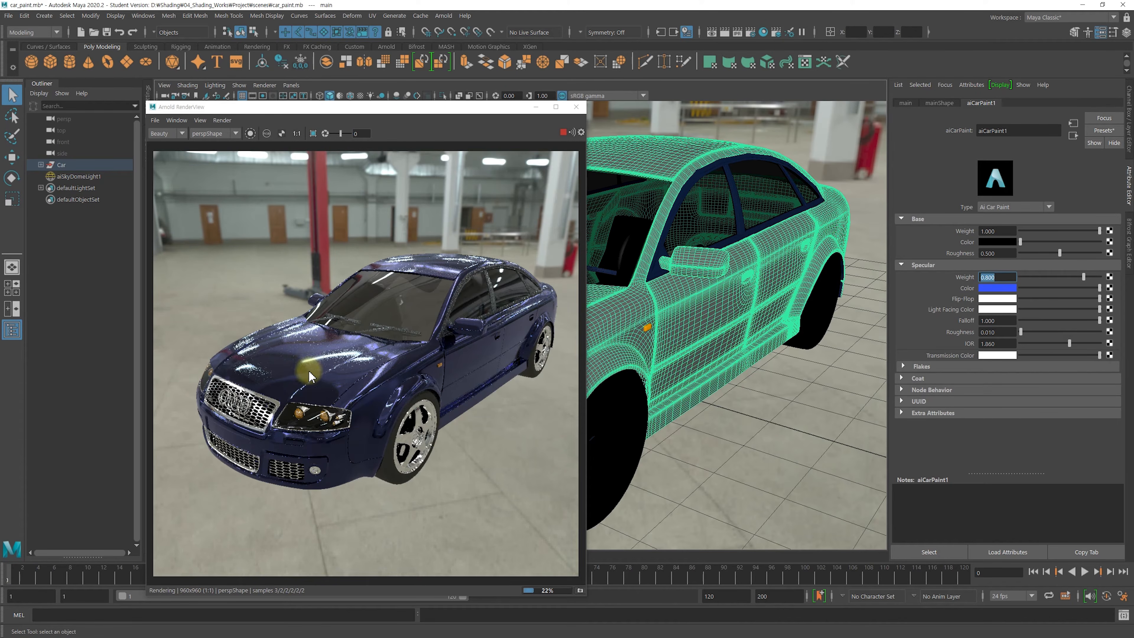
{"action": "left_click_drag", "start_coordinate": [1068, 342], "coordinate": [1052, 353]}
{"action": "left_click", "coordinate": [1009, 343]}
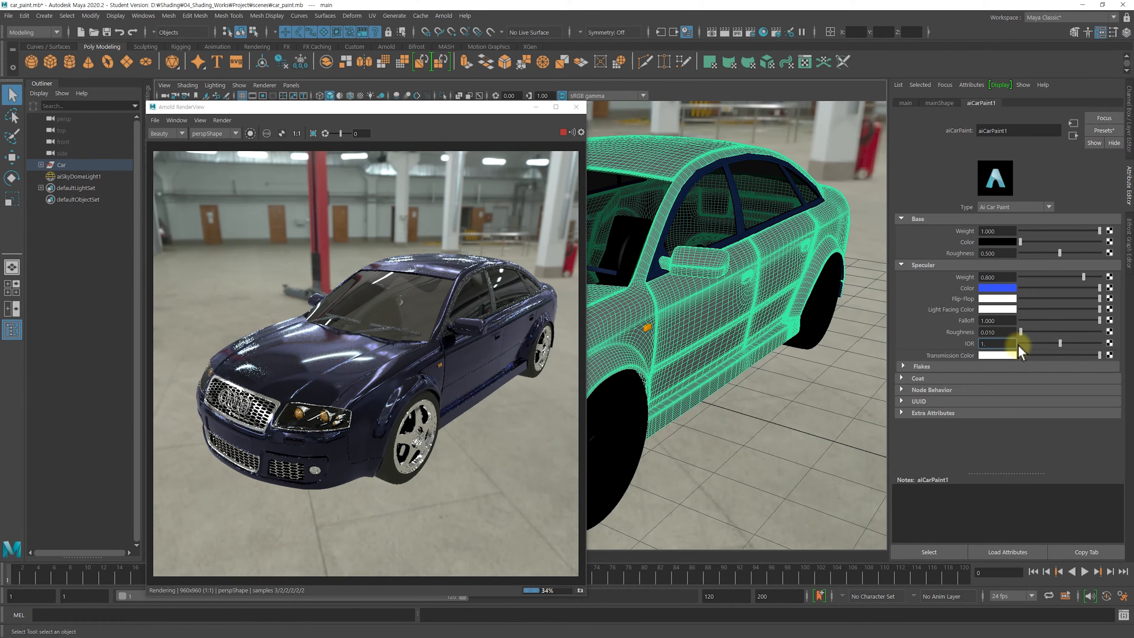
{"action": "type", "text": "1.5"}
{"action": "key", "text": "Return"}
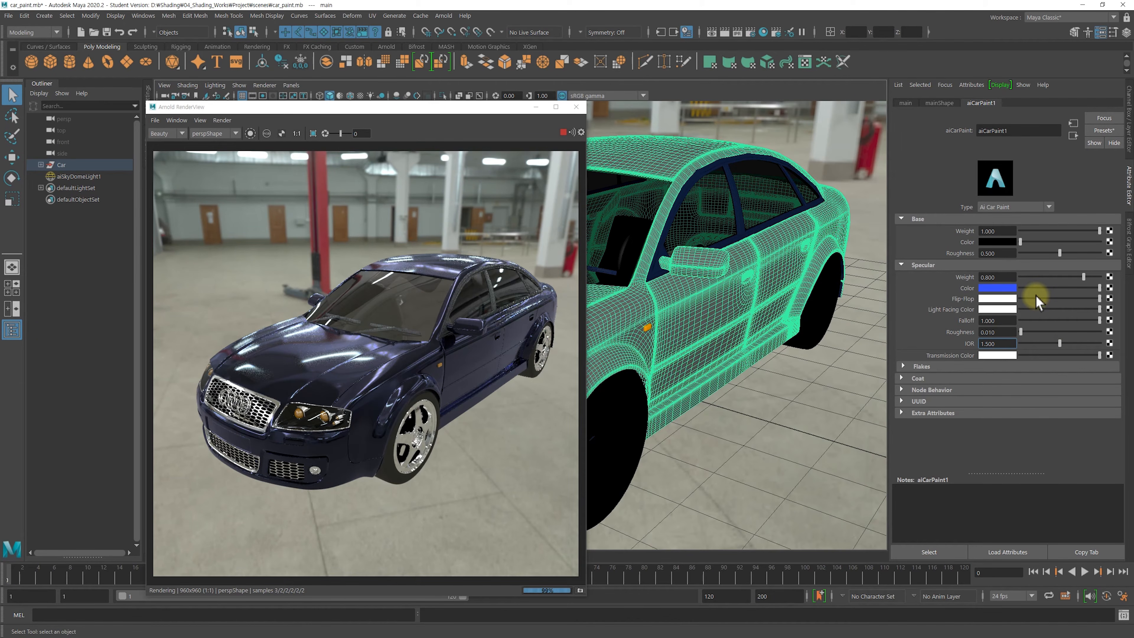
Set the car paint's specular color to white and its Flip-Flop color to blue using the color history swatches.
{"action": "left_click", "coordinate": [989, 288]}
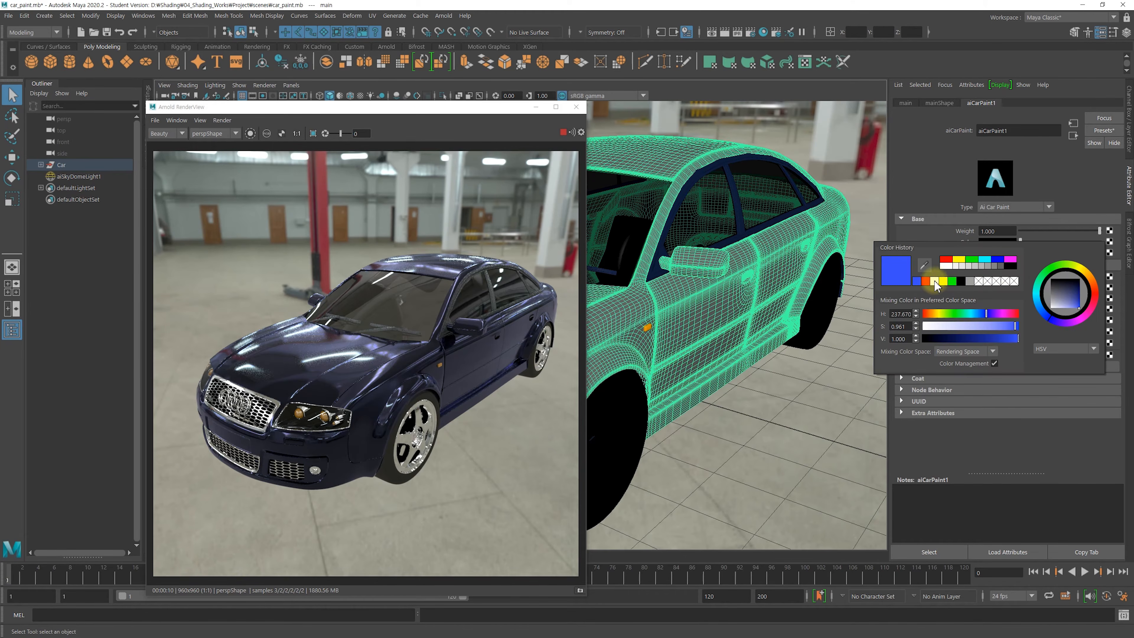
{"action": "left_click", "coordinate": [935, 280]}
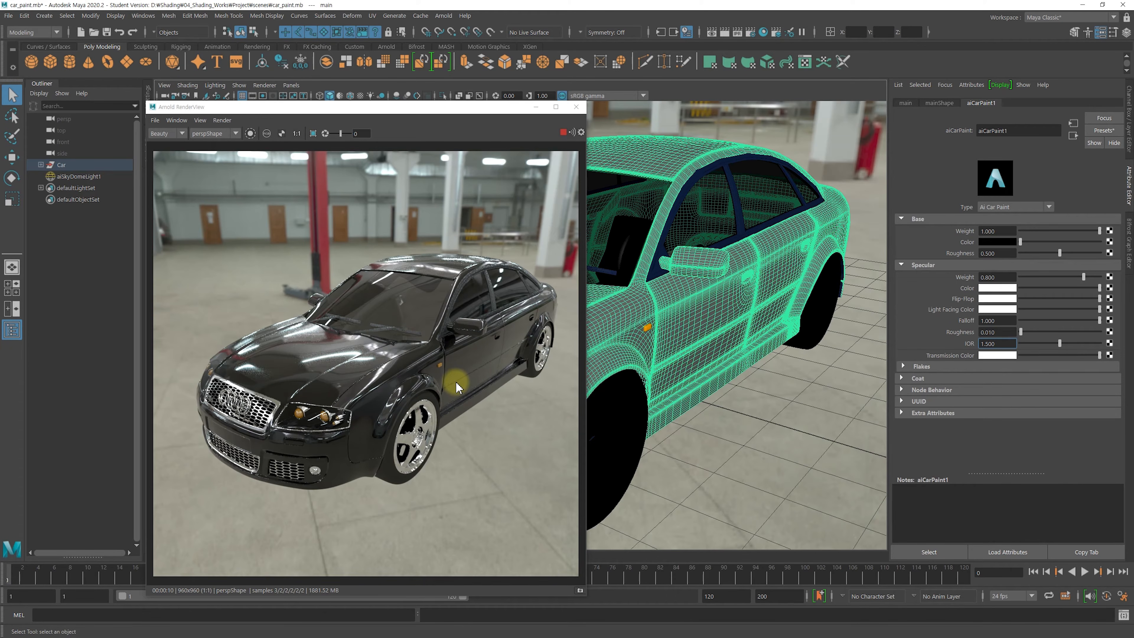
{"action": "left_click", "coordinate": [996, 299]}
{"action": "left_click", "coordinate": [931, 290]}
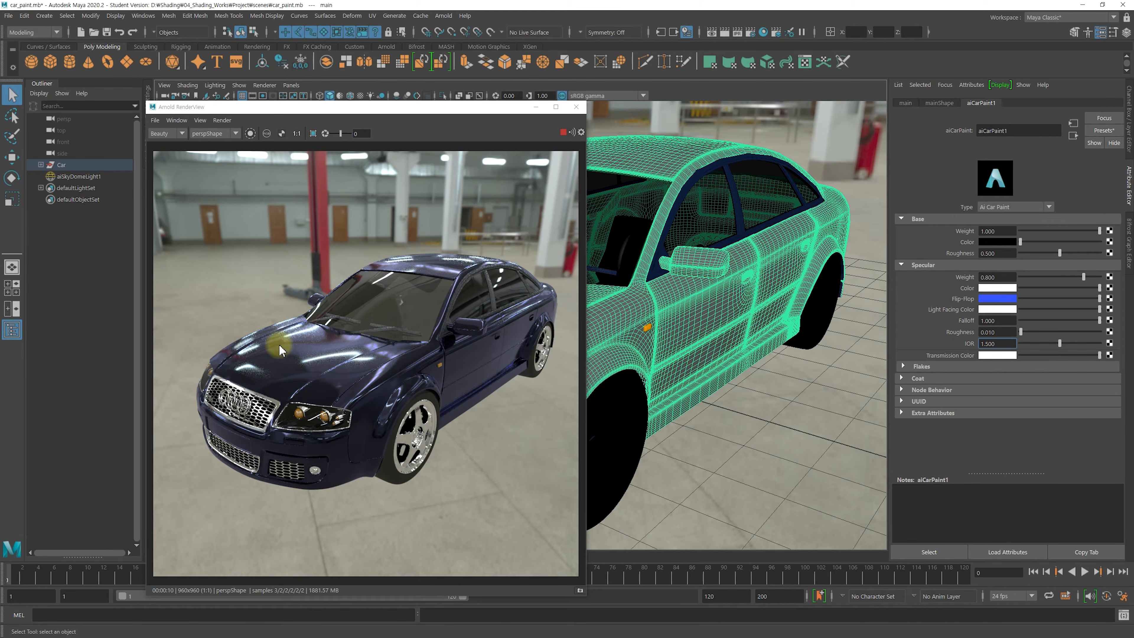
Set the car paint's specular light facing color to red and its specular falloff to 0.3.
{"action": "left_click", "coordinate": [989, 309]}
{"action": "left_click", "coordinate": [933, 302]}
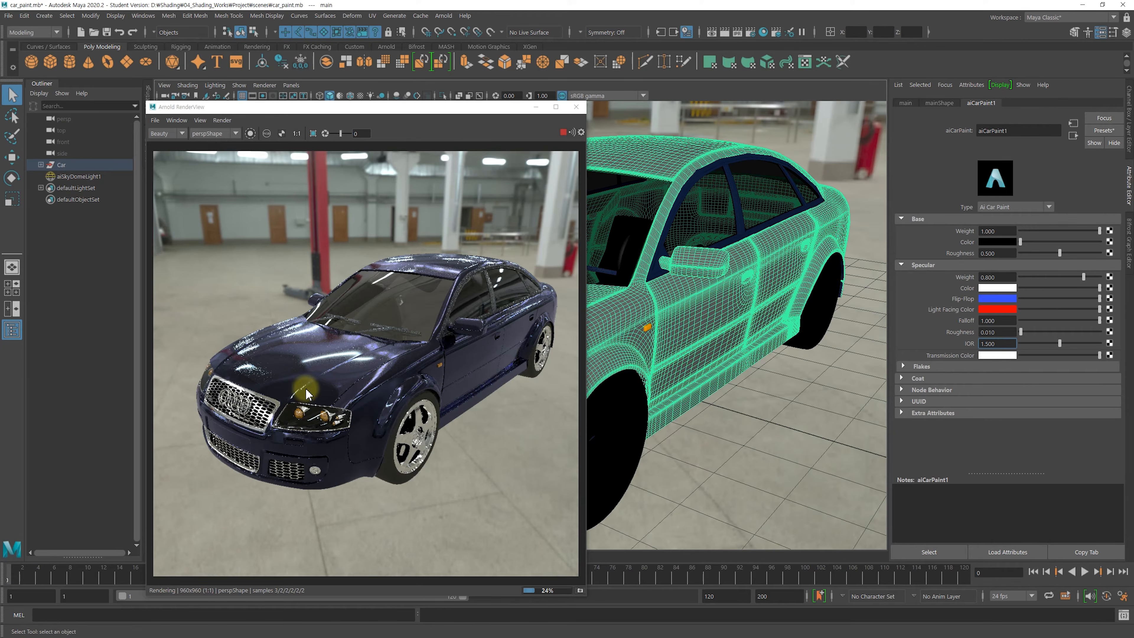
{"action": "left_click", "coordinate": [1009, 320]}
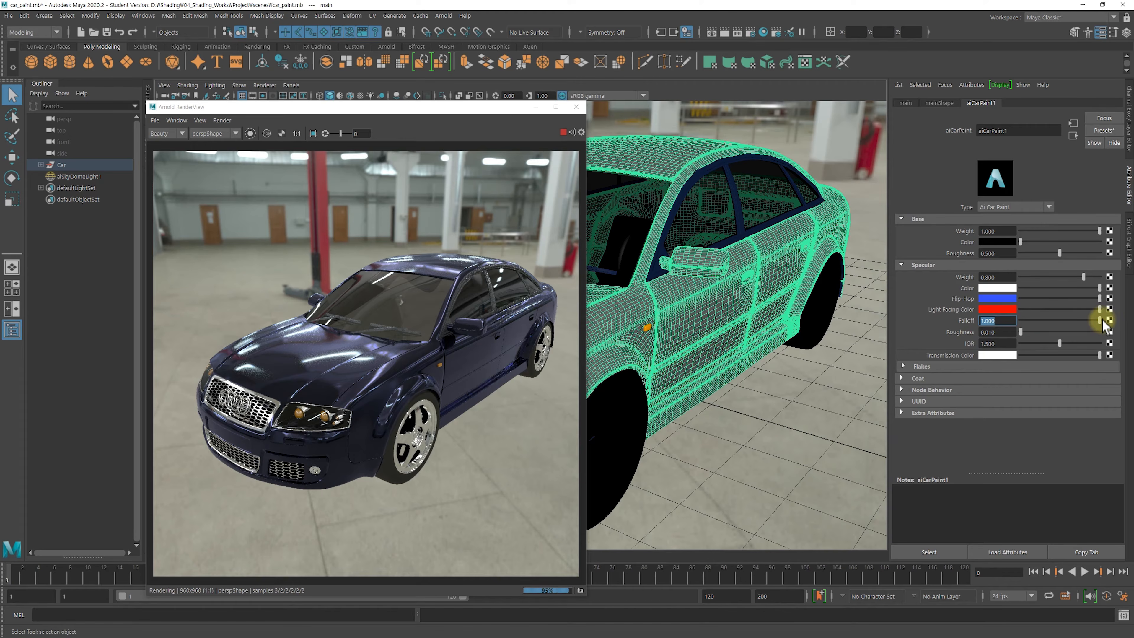
{"action": "left_click_drag", "start_coordinate": [1099, 320], "coordinate": [1046, 321]}
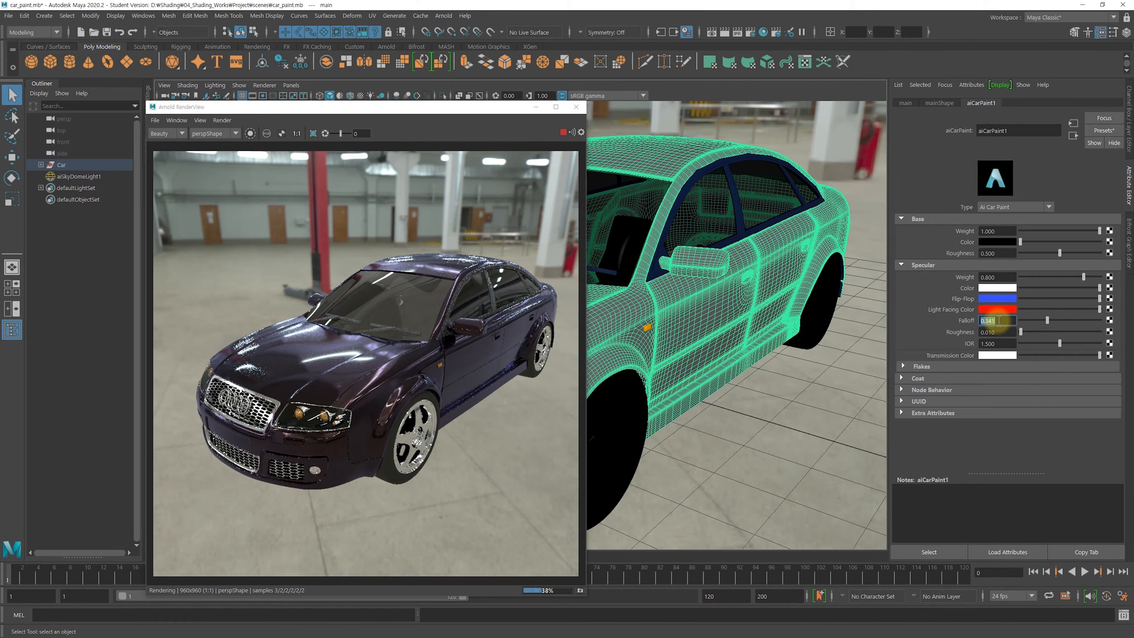
{"action": "type", "text": "0.3"}
{"action": "key", "text": "Return"}
Try a specular falloff of 0.162 on the car paint, and settle on 0.33.
{"action": "mouse_move", "coordinate": [696, 349]}
{"action": "left_mouse_down", "text": "alt"}
{"action": "mouse_move", "coordinate": [694, 320]}
{"action": "mouse_move", "coordinate": [679, 337]}
{"action": "mouse_move", "coordinate": [708, 335]}
{"action": "left_mouse_up", "text": "alt"}
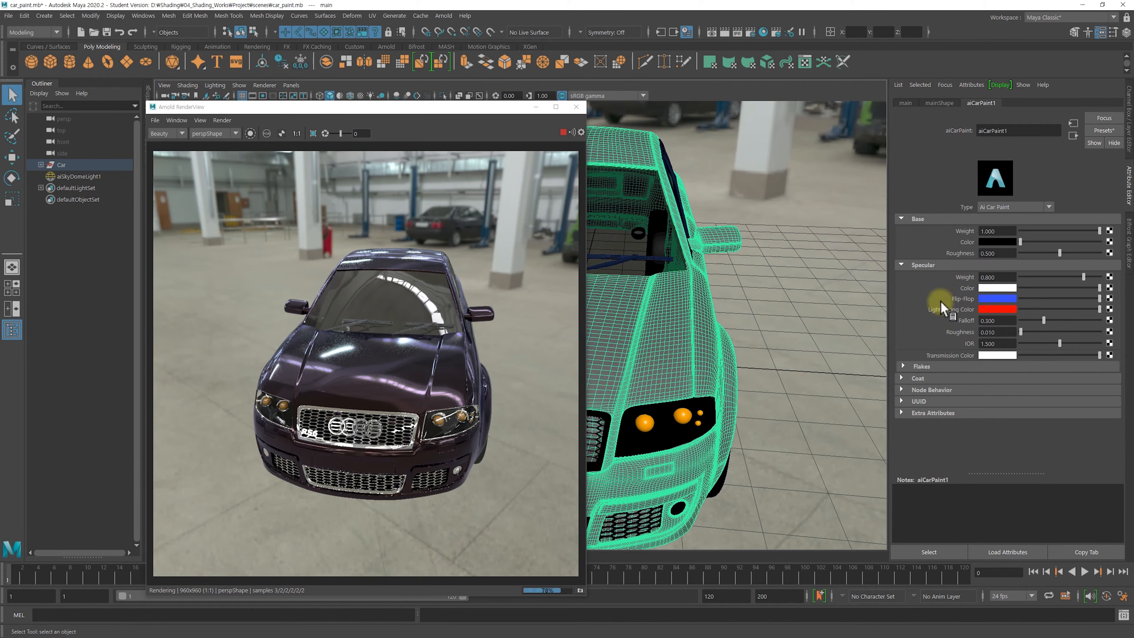
{"action": "left_click_drag", "start_coordinate": [651, 339], "coordinate": [716, 354], "text": "alt"}
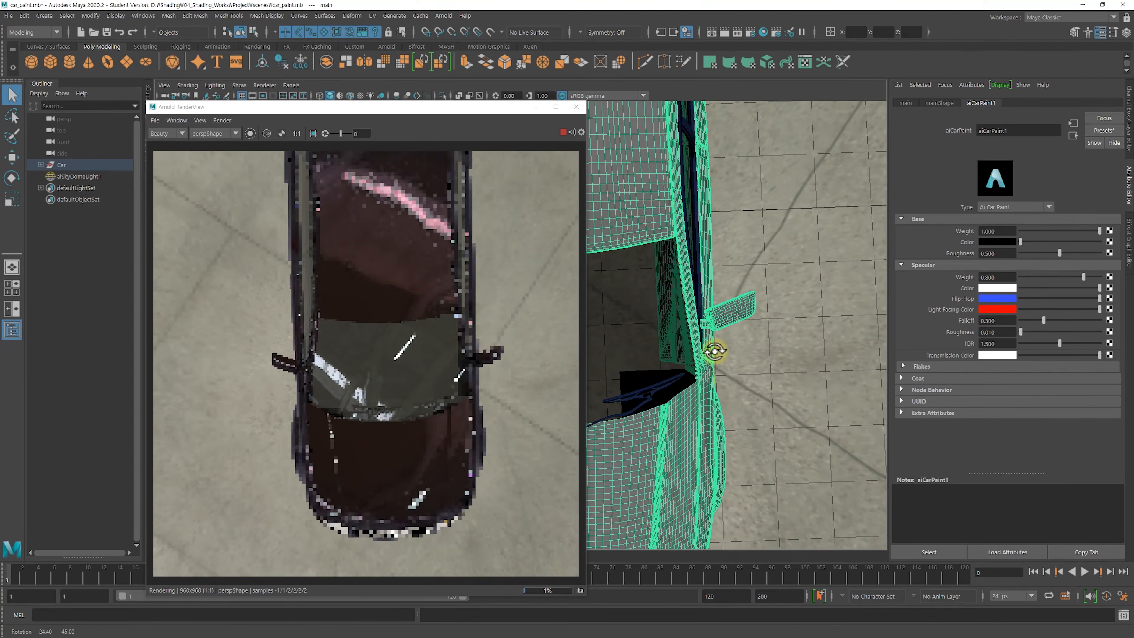
{"action": "left_click_drag", "start_coordinate": [666, 385], "coordinate": [722, 345], "text": "alt"}
{"action": "left_click_drag", "start_coordinate": [703, 387], "coordinate": [615, 350], "text": "alt"}
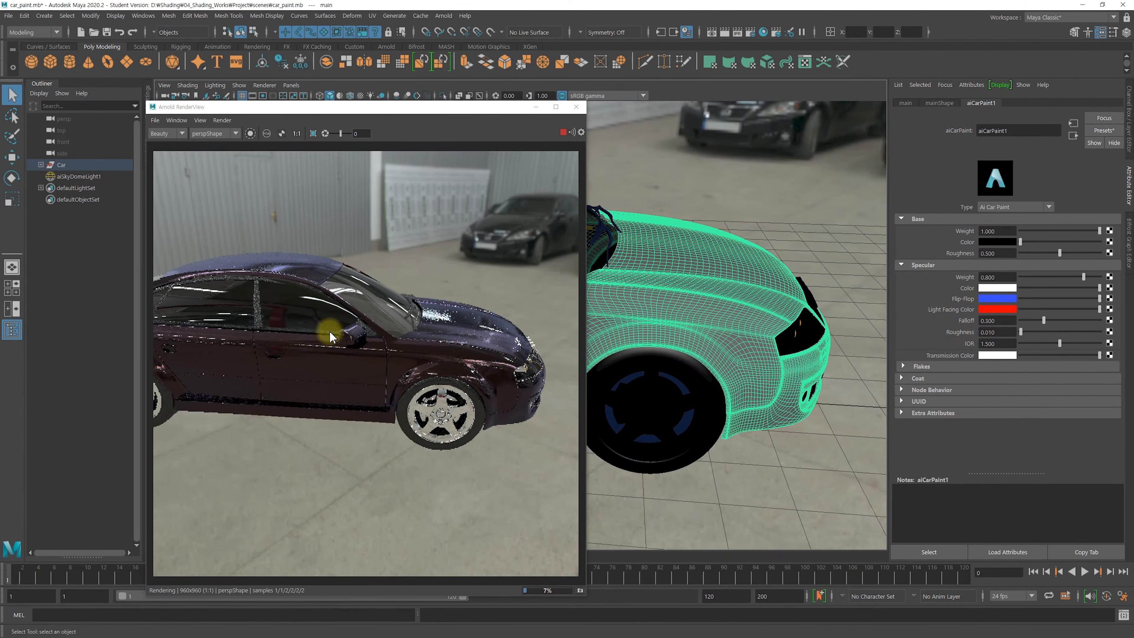
{"action": "mouse_move", "coordinate": [719, 364]}
{"action": "right_mouse_down", "text": "alt"}
{"action": "mouse_move", "coordinate": [746, 372]}
{"action": "mouse_move", "coordinate": [721, 364]}
{"action": "right_mouse_up", "text": "alt"}
{"action": "left_click_drag", "start_coordinate": [720, 364], "coordinate": [760, 371], "text": "alt"}
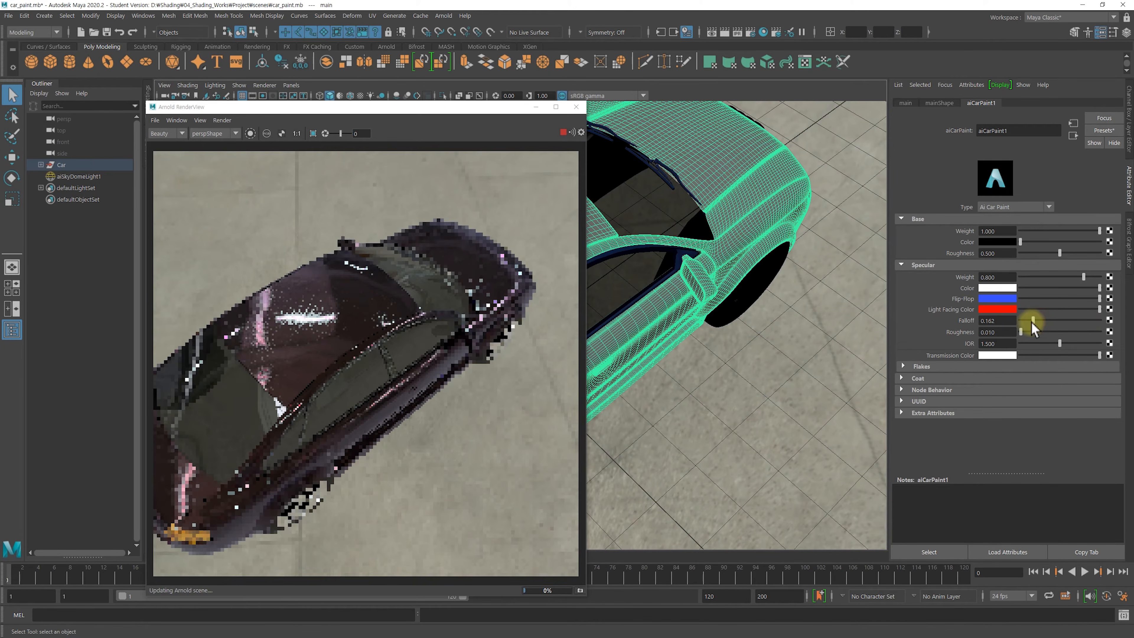
{"action": "left_click_drag", "start_coordinate": [1042, 321], "coordinate": [1039, 321]}
{"action": "left_click_drag", "start_coordinate": [848, 315], "coordinate": [768, 312], "text": "alt"}
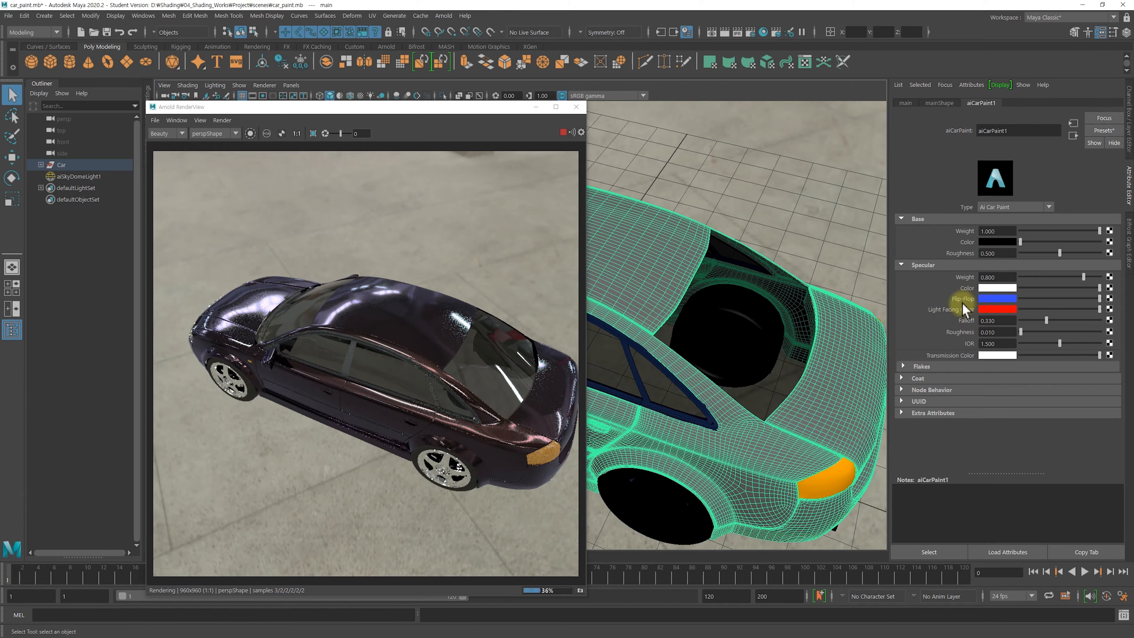
{"action": "left_click_drag", "start_coordinate": [728, 353], "coordinate": [786, 348], "text": "alt"}
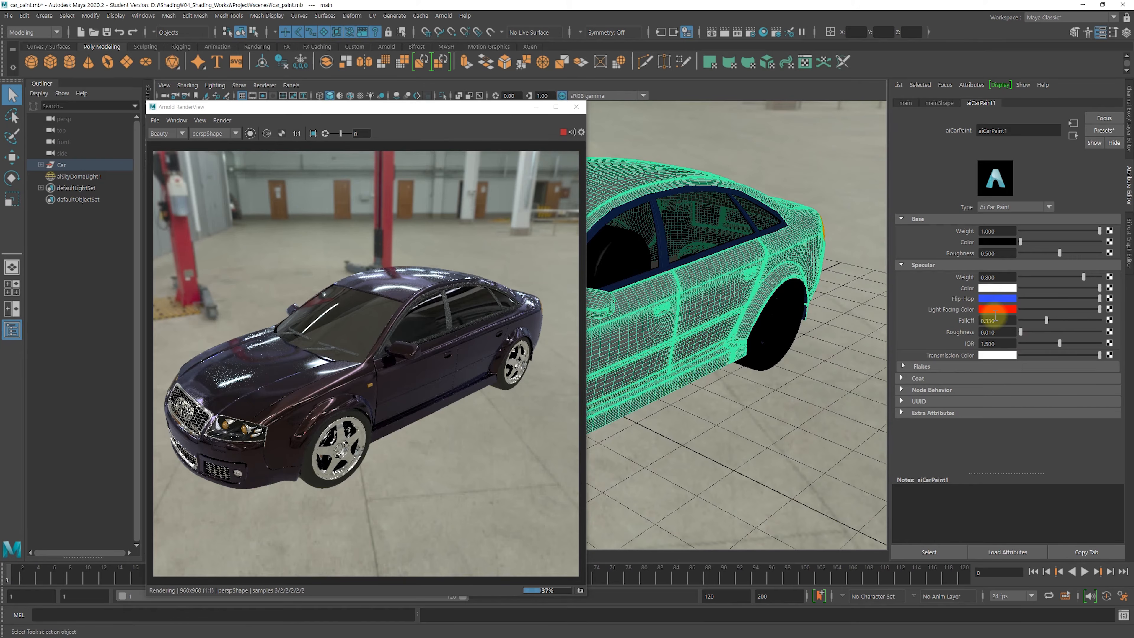
Set the car paint's base color to the red swatch from the color history.
{"action": "left_click", "coordinate": [991, 241]}
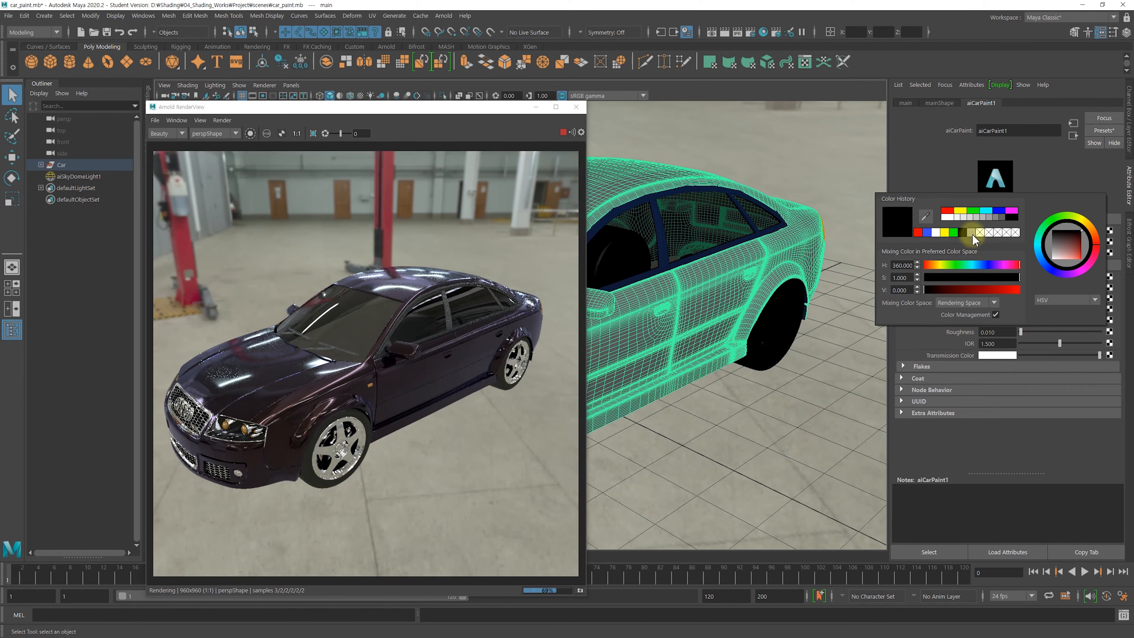
{"action": "left_click", "coordinate": [917, 232]}
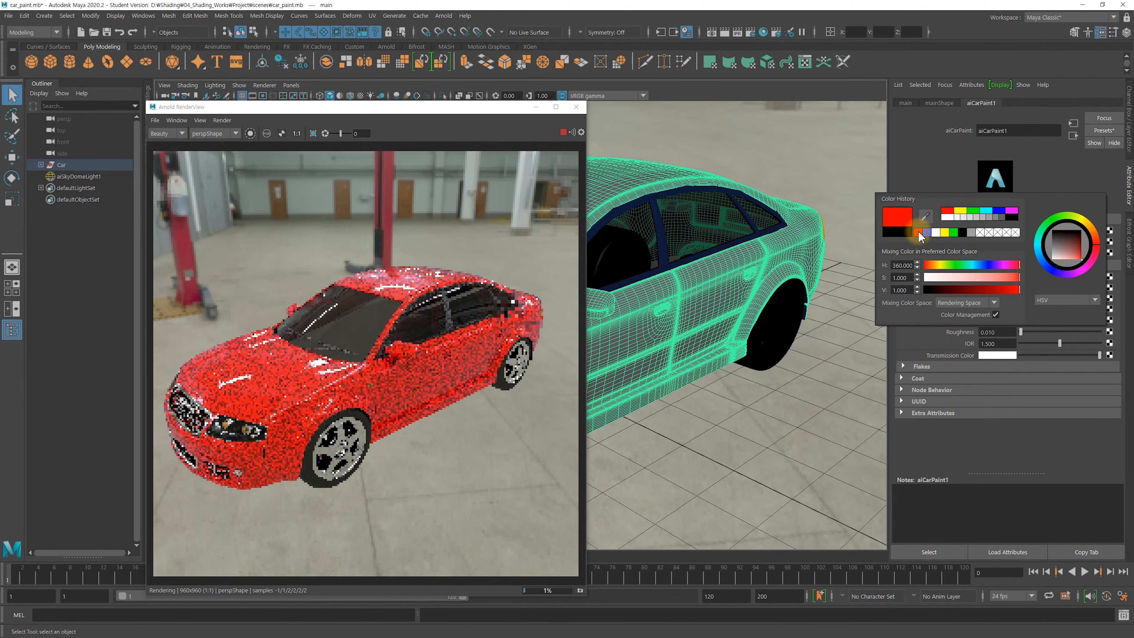
{"action": "left_click", "coordinate": [910, 172]}
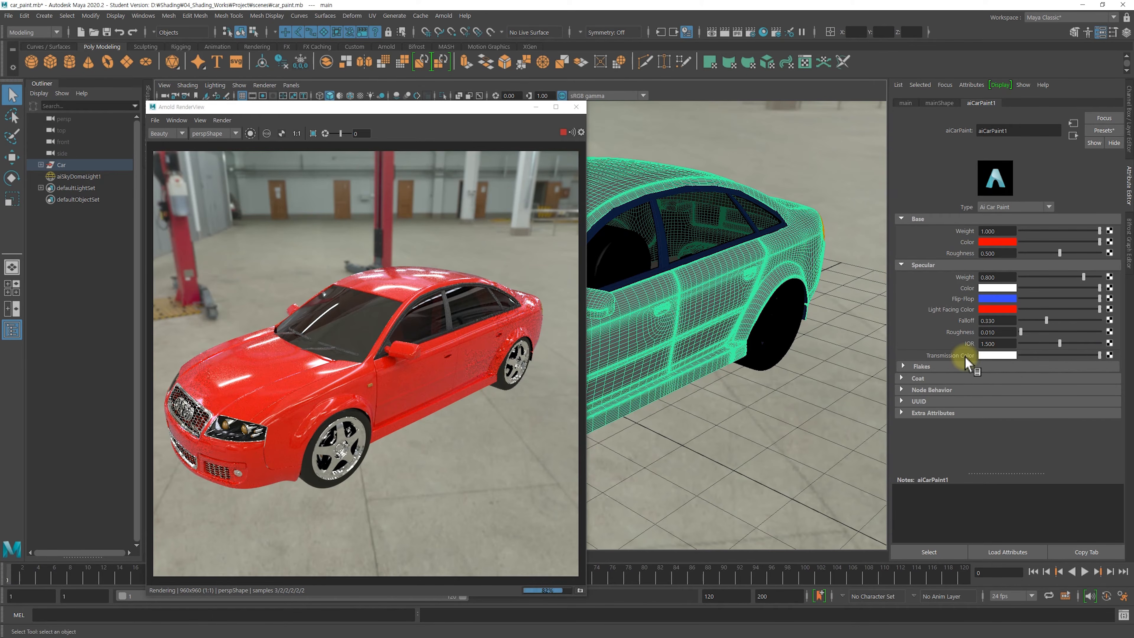
Darken the car paint's specular transmission color from white to a medium grey.
{"action": "left_click_drag", "start_coordinate": [1093, 358], "coordinate": [1044, 357]}
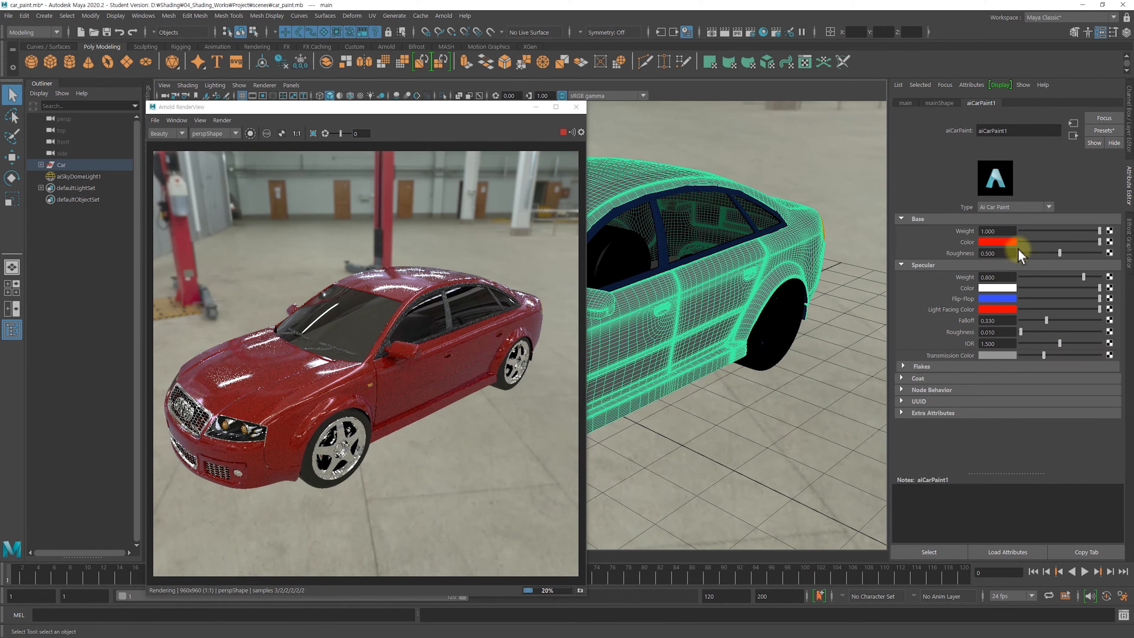
{"action": "left_click_drag", "start_coordinate": [1043, 355], "coordinate": [1038, 354]}
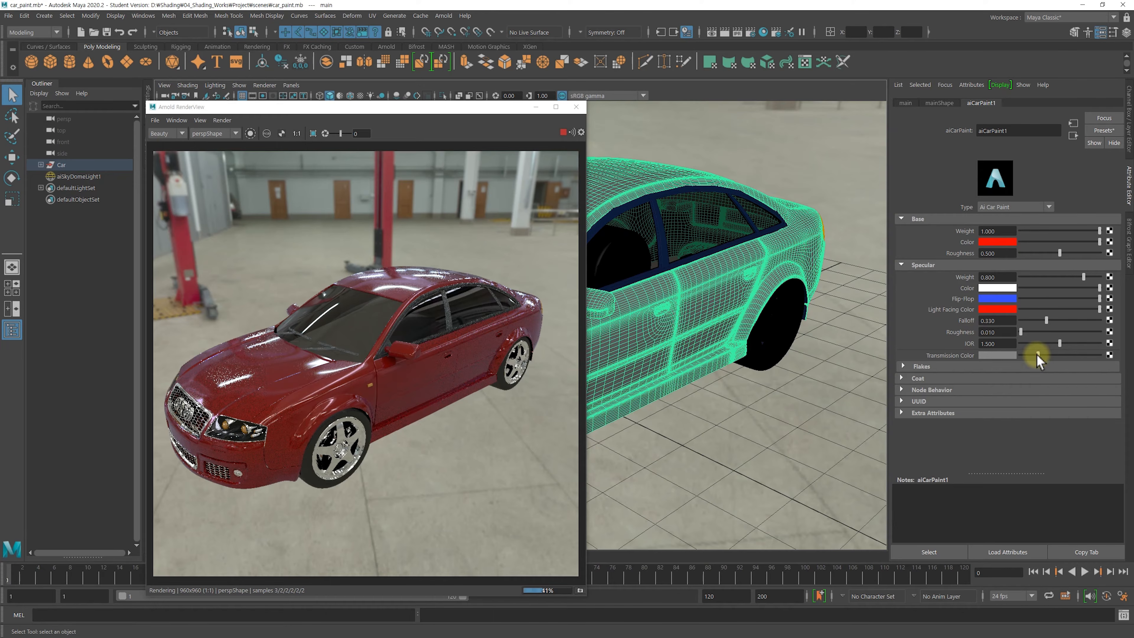
{"action": "left_click_drag", "start_coordinate": [1042, 355], "coordinate": [1035, 356]}
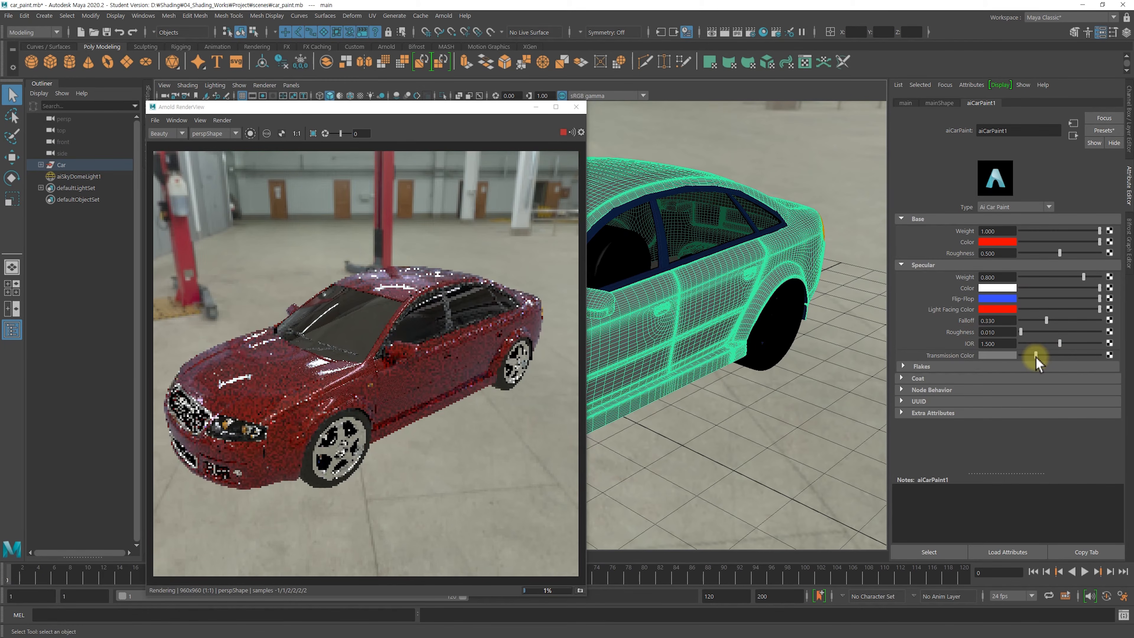
Try yellow as the specular light facing color, and set it to the green swatch from the color history.
{"action": "left_click_drag", "start_coordinate": [686, 355], "coordinate": [709, 350], "text": "alt"}
{"action": "right_click_drag", "start_coordinate": [709, 351], "coordinate": [731, 347], "text": "alt"}
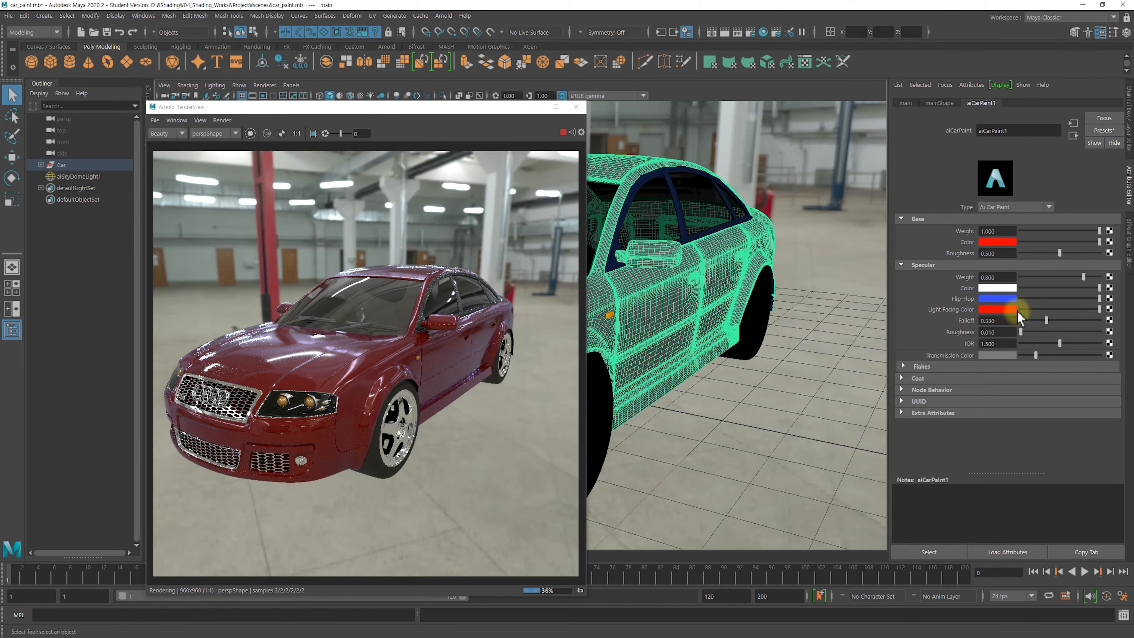
{"action": "left_click", "coordinate": [1002, 309]}
{"action": "left_click", "coordinate": [955, 302]}
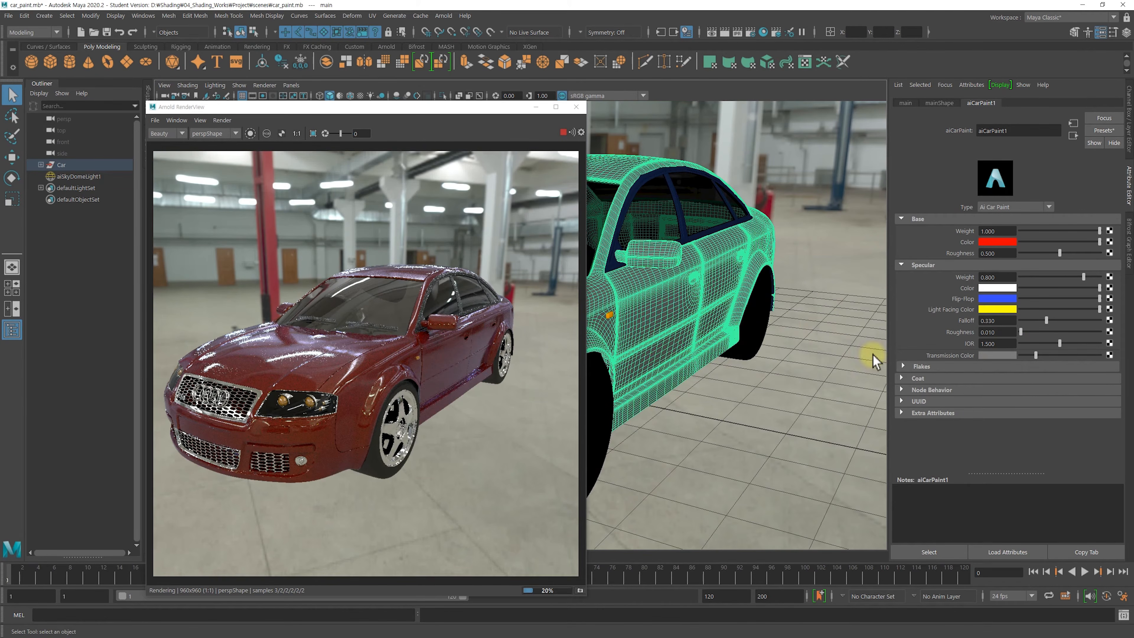
{"action": "left_click", "coordinate": [989, 310]}
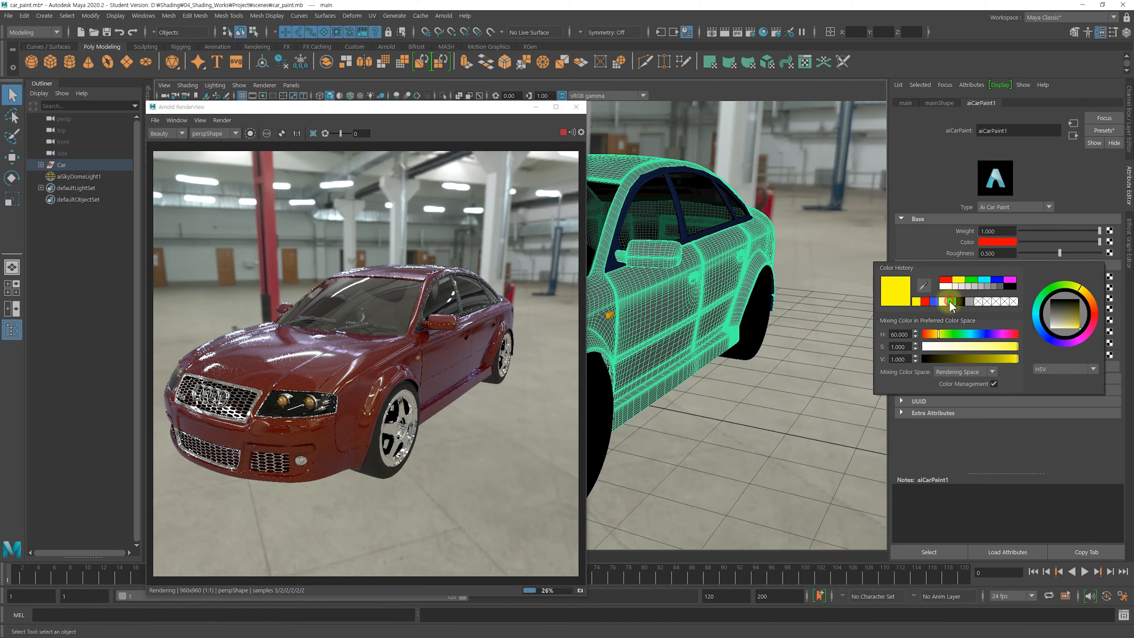
{"action": "left_click", "coordinate": [949, 303]}
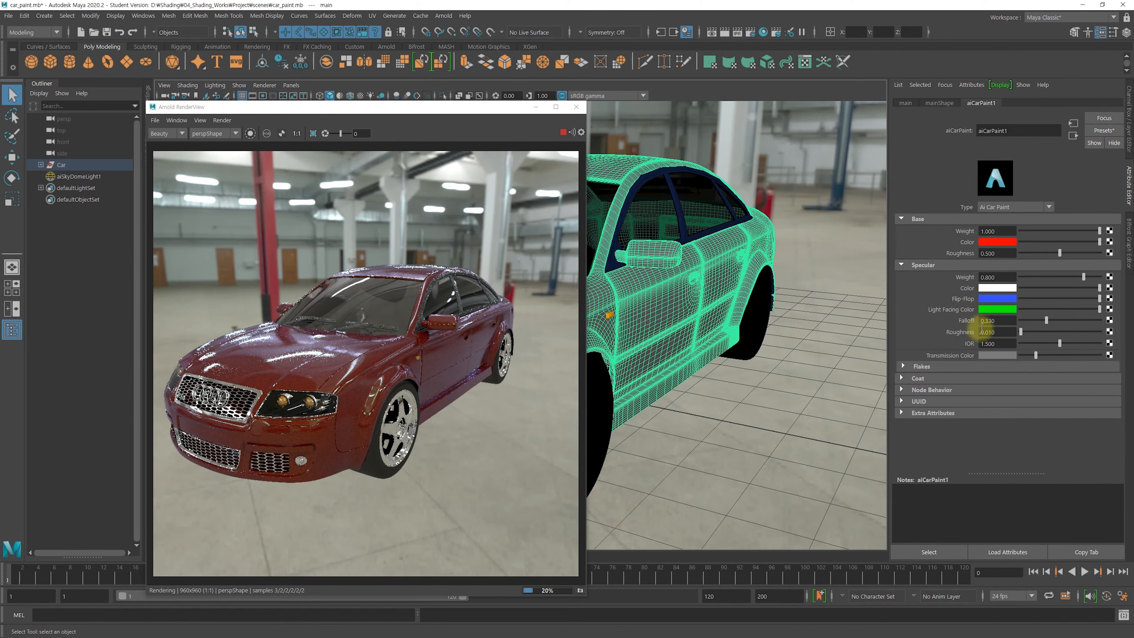
{"action": "mouse_move", "coordinate": [688, 357]}
{"action": "left_mouse_down", "text": "alt"}
{"action": "mouse_move", "coordinate": [701, 355]}
{"action": "mouse_move", "coordinate": [691, 367]}
{"action": "left_mouse_up", "text": "alt"}
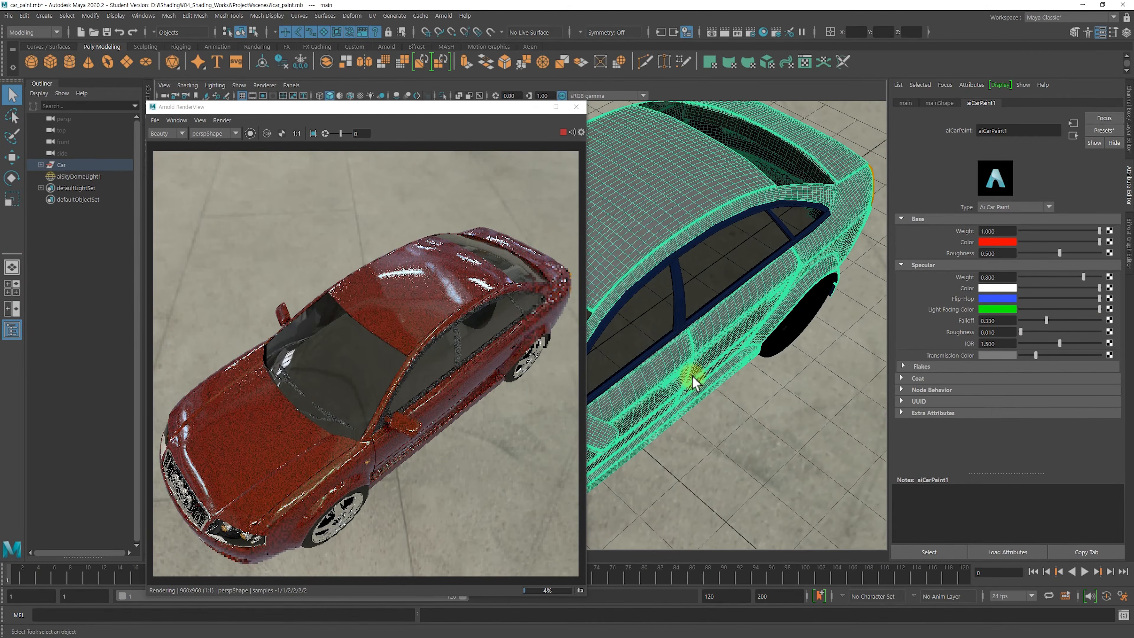
{"action": "left_click_drag", "start_coordinate": [693, 381], "coordinate": [783, 362], "text": "alt"}
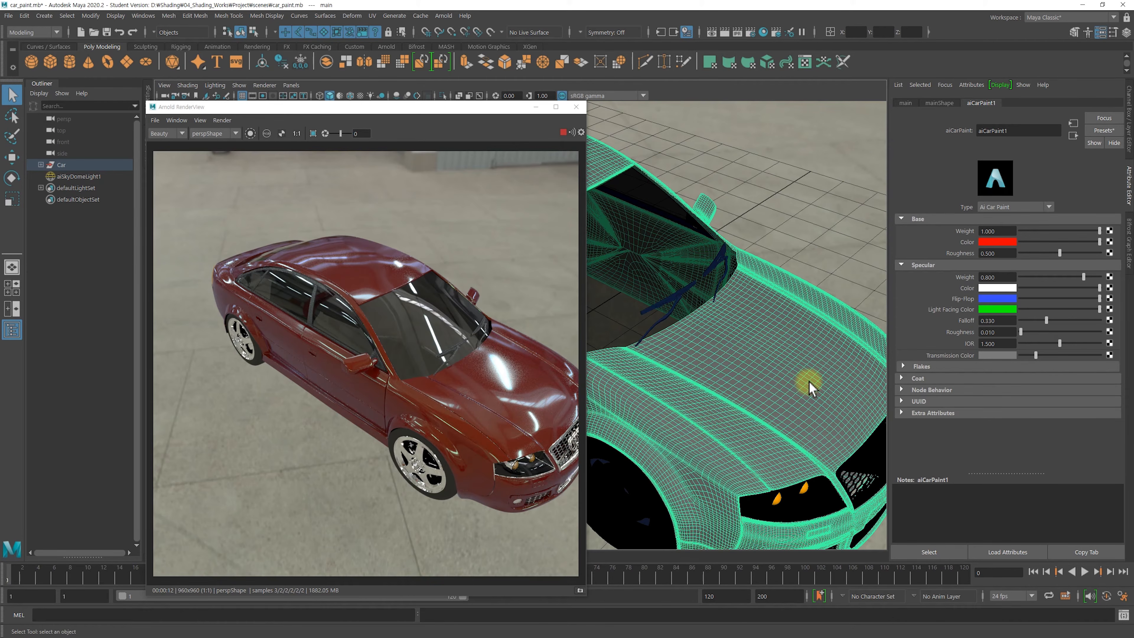
{"action": "mouse_move", "coordinate": [780, 373]}
{"action": "left_mouse_down", "text": "alt"}
{"action": "mouse_move", "coordinate": [786, 425]}
{"action": "mouse_move", "coordinate": [792, 374]}
{"action": "left_mouse_up", "text": "alt"}
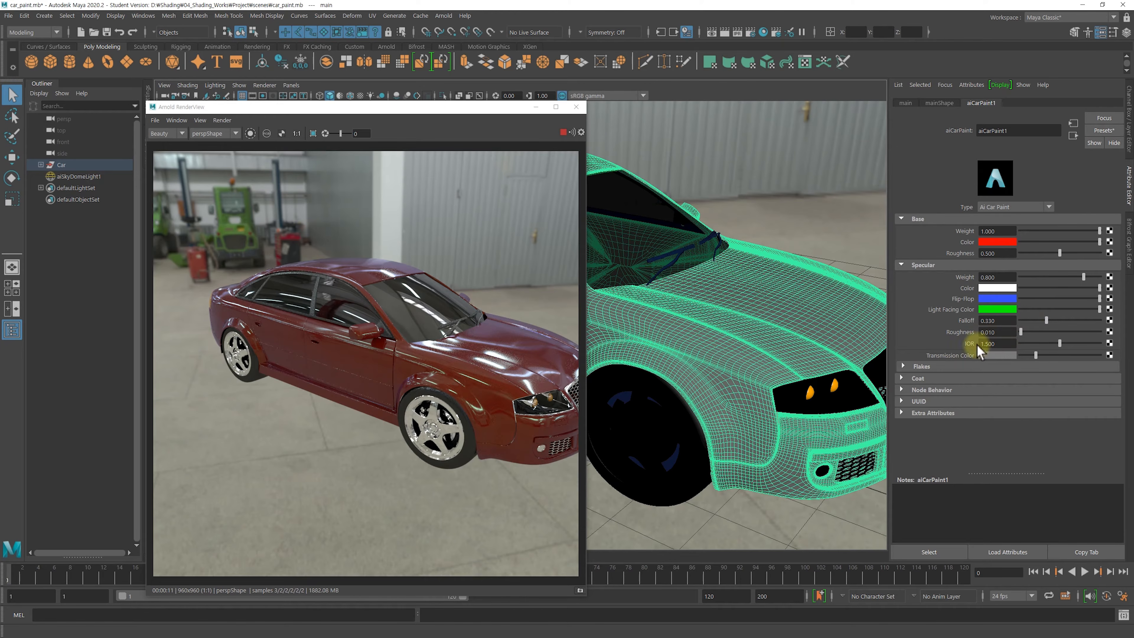
Try specular IOR values of 1.039 and 2.346 on the red car paint, and return the IOR to 1.5.
{"action": "left_click_drag", "start_coordinate": [1060, 343], "coordinate": [1047, 343]}
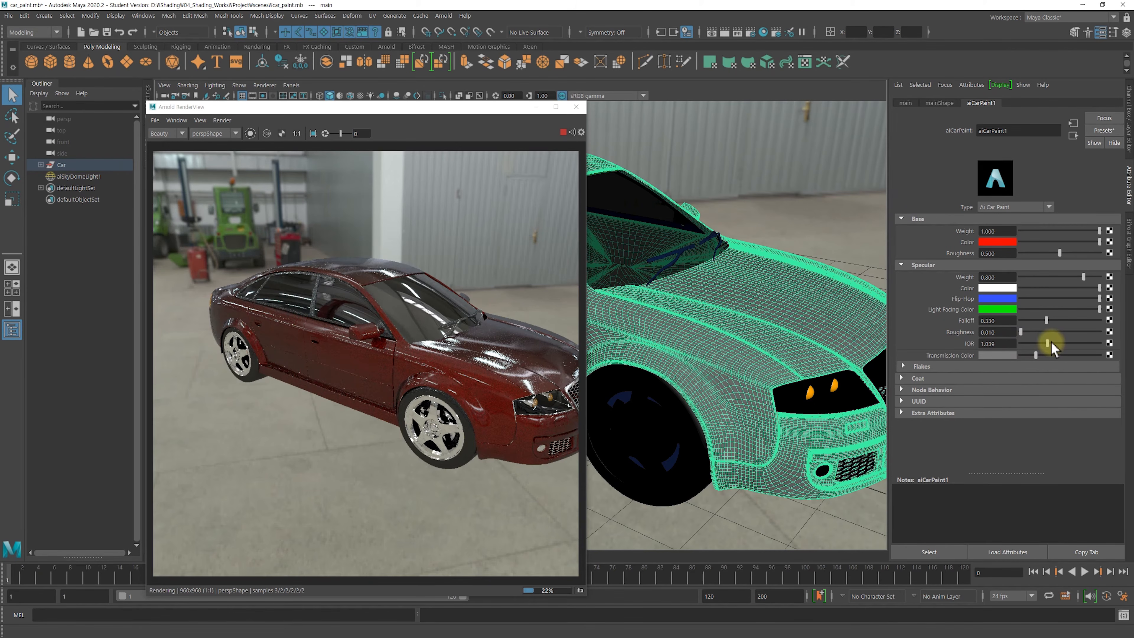
{"action": "left_click_drag", "start_coordinate": [1047, 343], "coordinate": [1082, 344]}
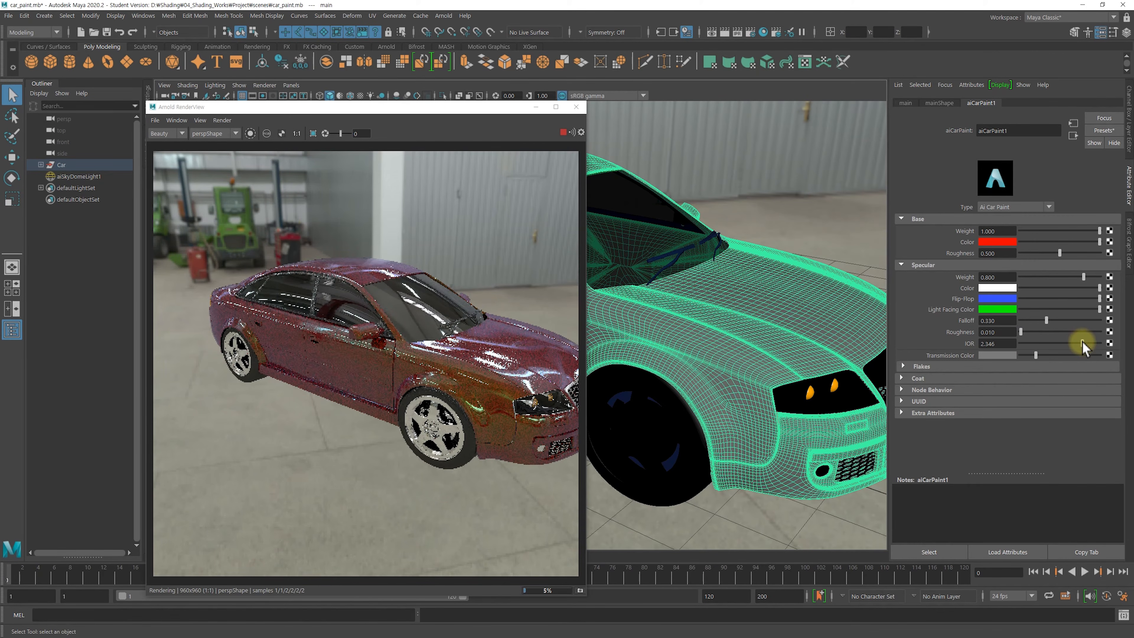
{"action": "left_click", "coordinate": [1007, 343]}
{"action": "type", "text": "1.5"}
{"action": "key", "text": "Return"}
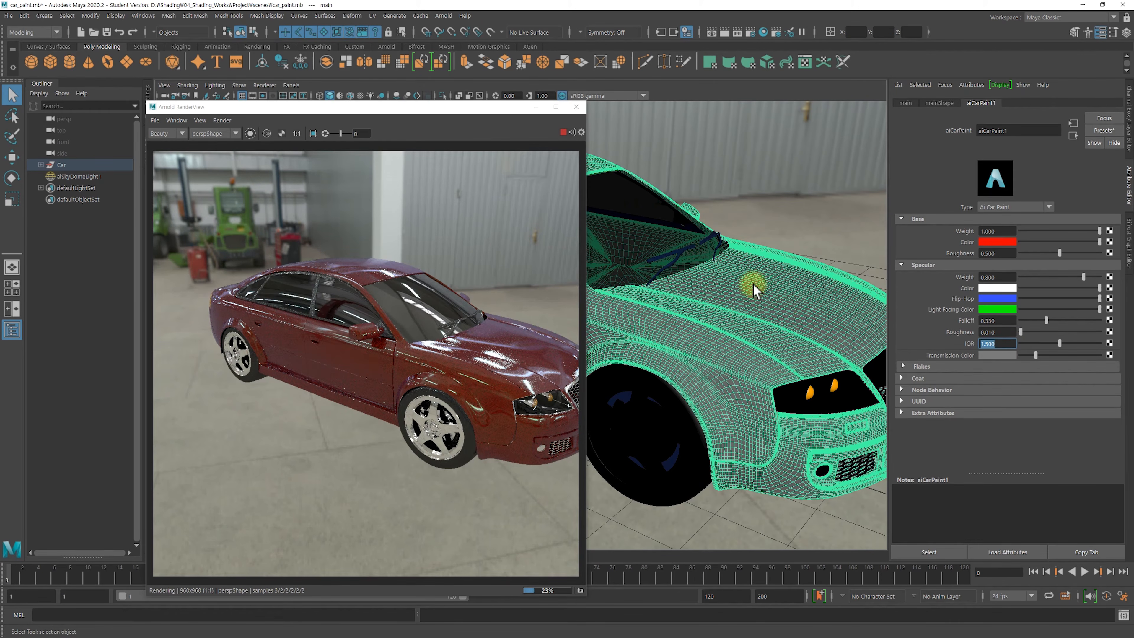
Open the car paint's Flakes settings and set the flake density to 0.1.
{"action": "mouse_move", "coordinate": [758, 308]}
{"action": "left_mouse_down", "text": "alt"}
{"action": "mouse_move", "coordinate": [749, 309]}
{"action": "mouse_move", "coordinate": [782, 306]}
{"action": "mouse_move", "coordinate": [730, 290]}
{"action": "mouse_move", "coordinate": [759, 288]}
{"action": "left_mouse_up", "text": "alt"}
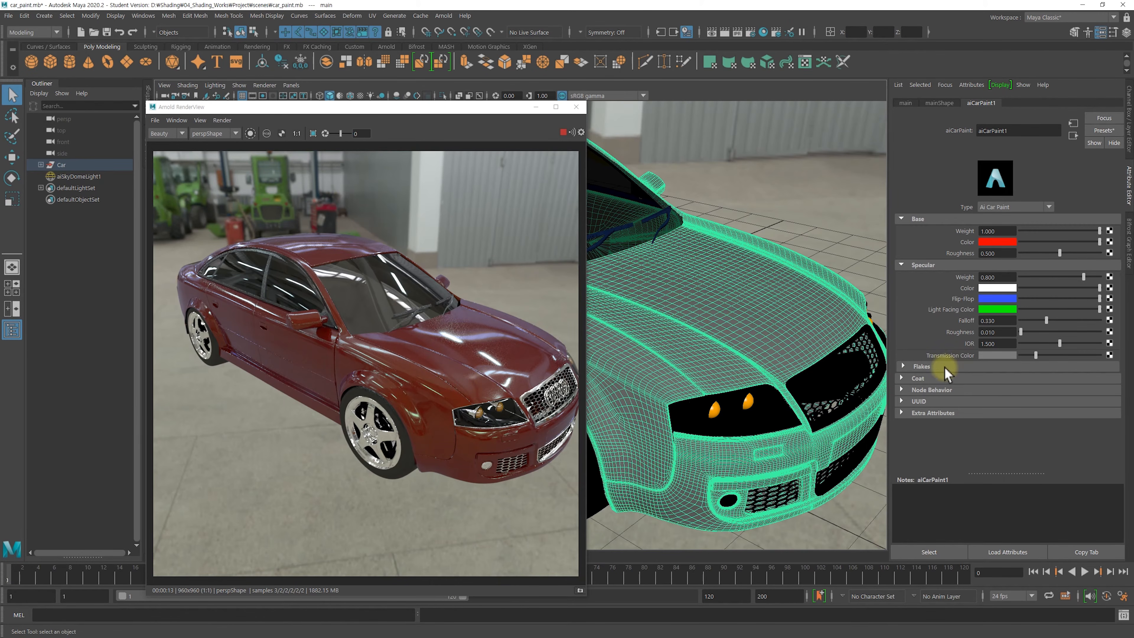
{"action": "left_click", "coordinate": [915, 368]}
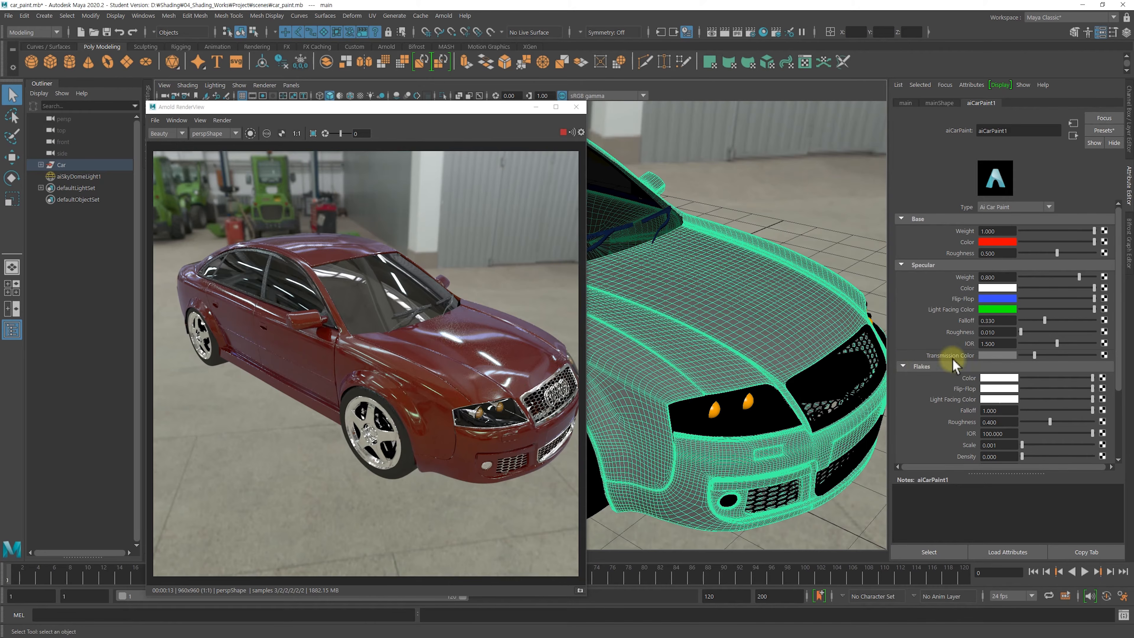
{"action": "scroll", "coordinate": [951, 362], "scroll_direction": "down", "scroll_amount": 3}
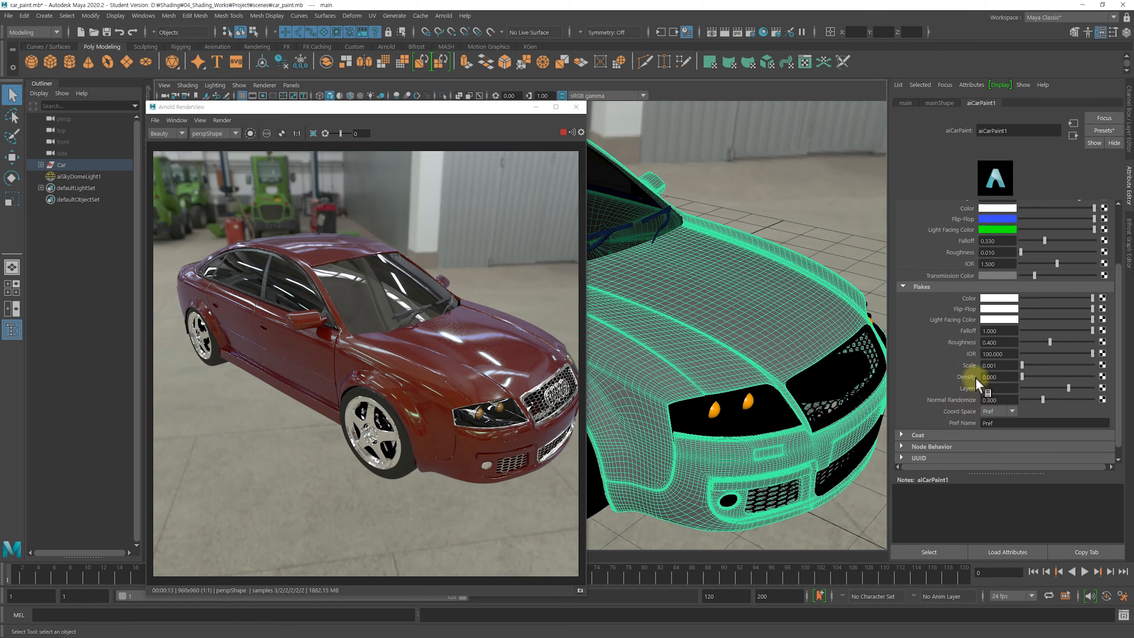
{"action": "left_click", "coordinate": [1006, 376]}
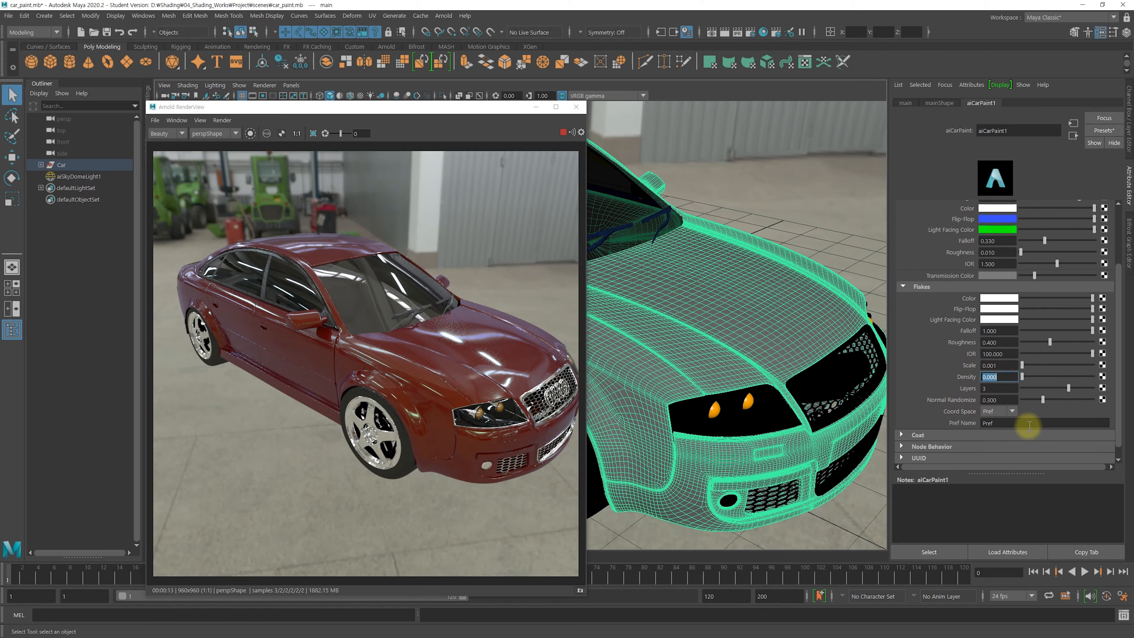
{"action": "type", "text": "0.1"}
{"action": "key", "text": "Return"}
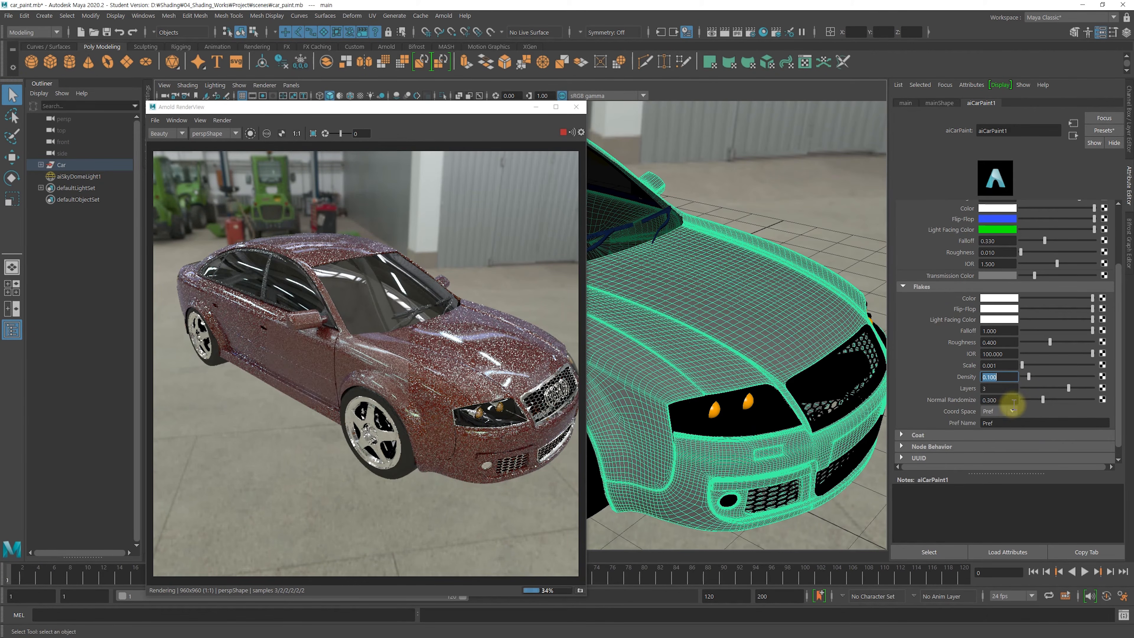
Try a flake density of 0.01, and set the density to 0.05.
{"action": "left_click", "coordinate": [1004, 377]}
{"action": "type", "text": "0."}
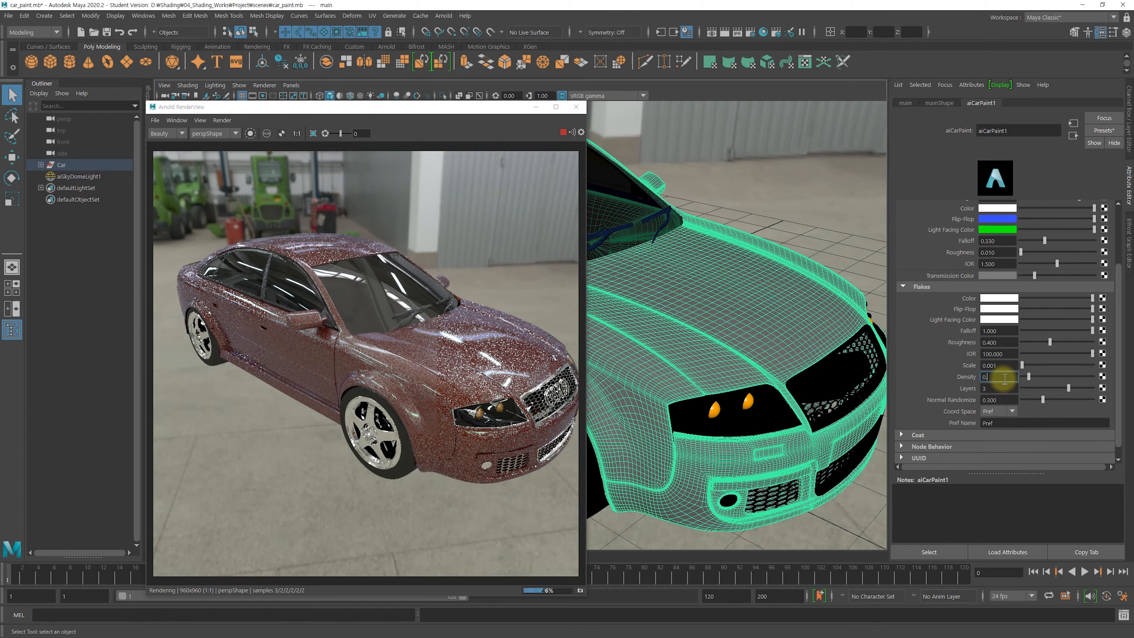
{"action": "type", "text": "01"}
{"action": "key", "text": "Return"}
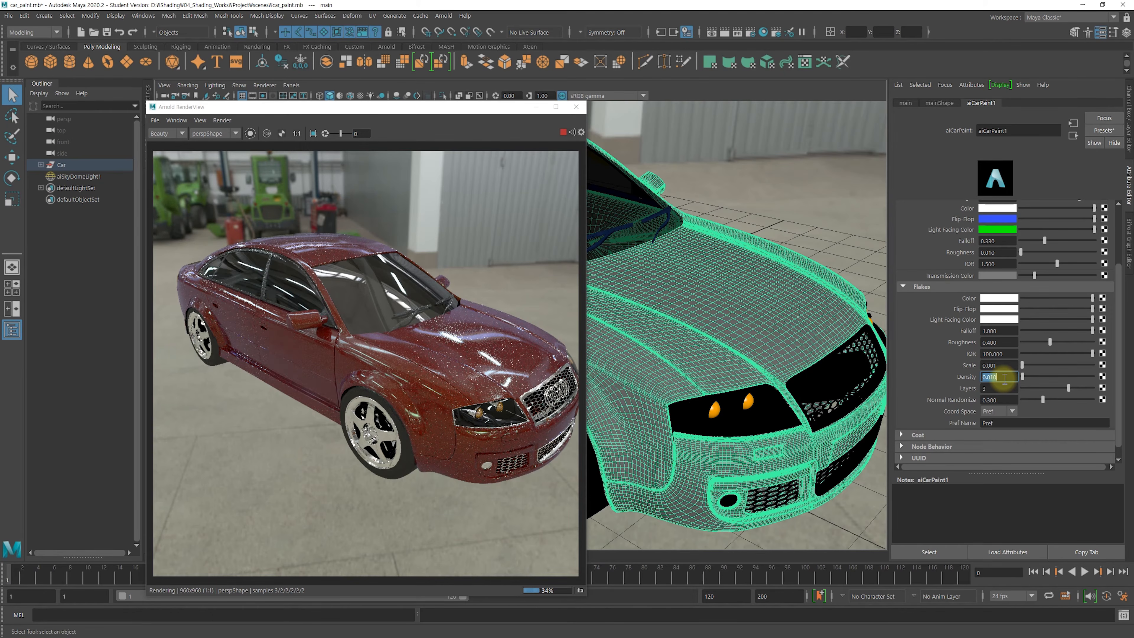
{"action": "type", "text": "0.05"}
{"action": "key", "text": "Return"}
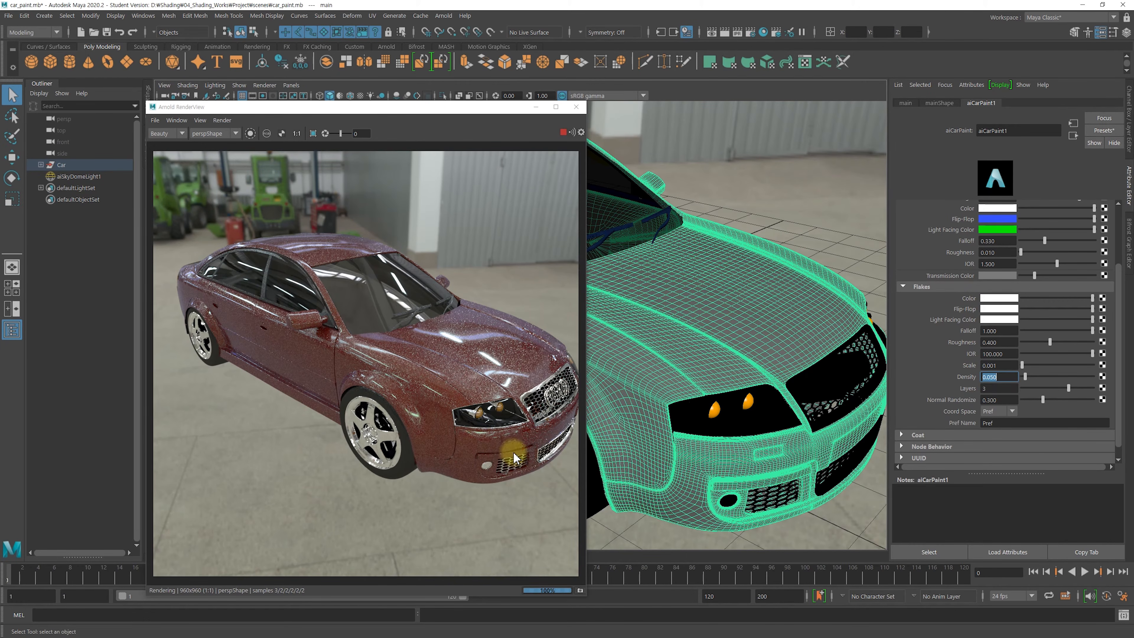
Set the flakes color to the yellow swatch from the color history.
{"action": "left_click", "coordinate": [999, 298]}
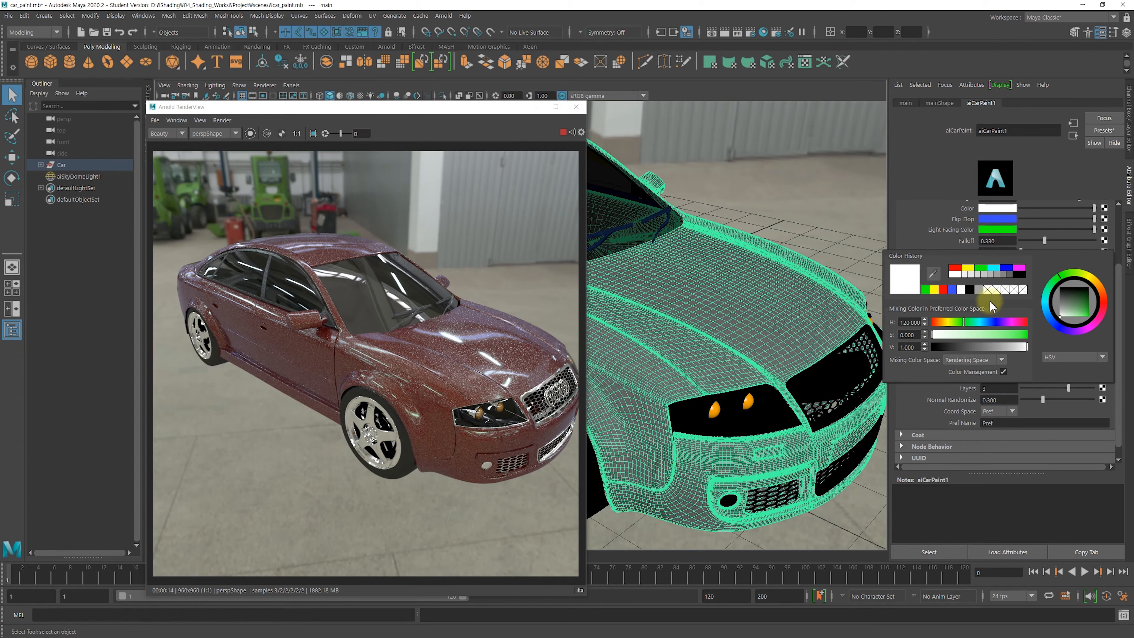
{"action": "left_click", "coordinate": [935, 290]}
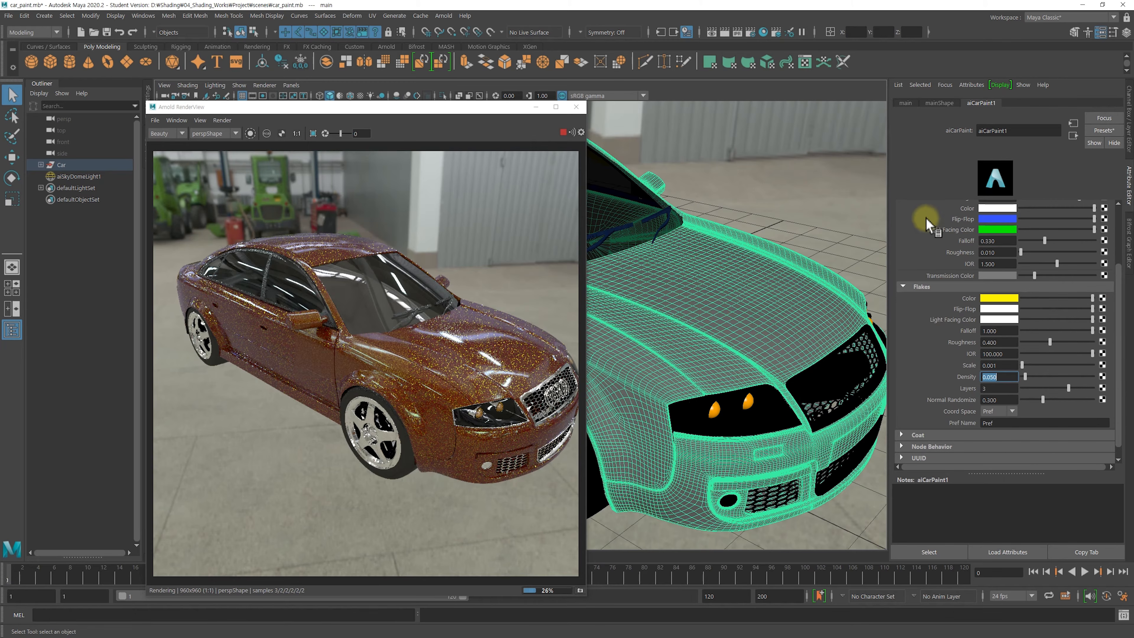
Set the flakes color to white from the color history.
{"action": "scroll", "coordinate": [960, 268], "scroll_direction": "up", "scroll_amount": 2}
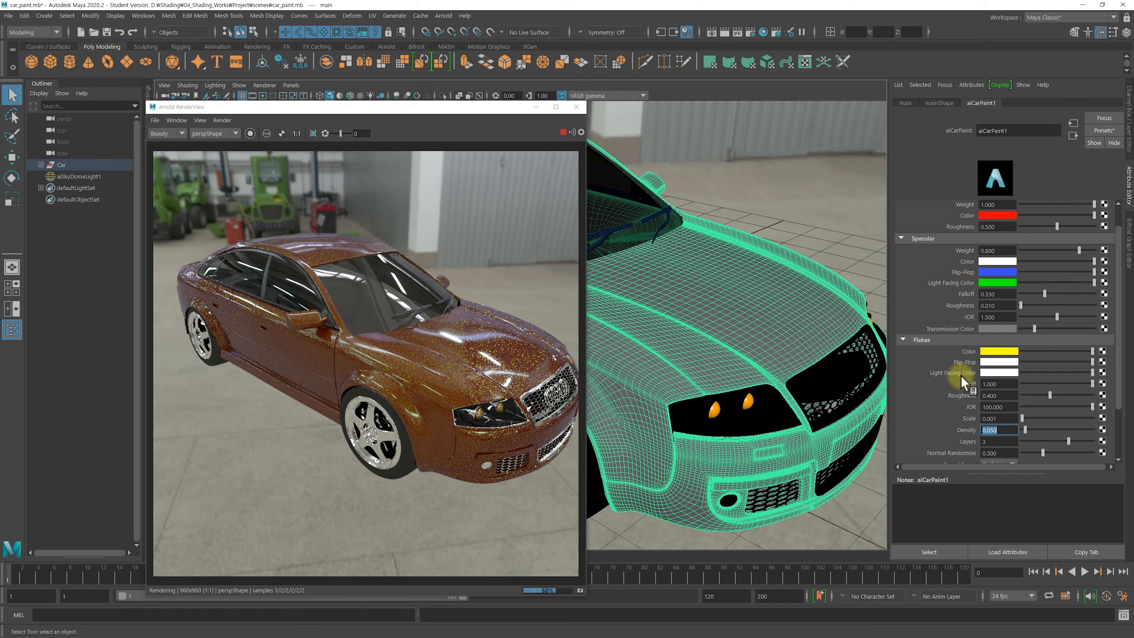
{"action": "left_click", "coordinate": [995, 351]}
{"action": "left_click", "coordinate": [950, 326]}
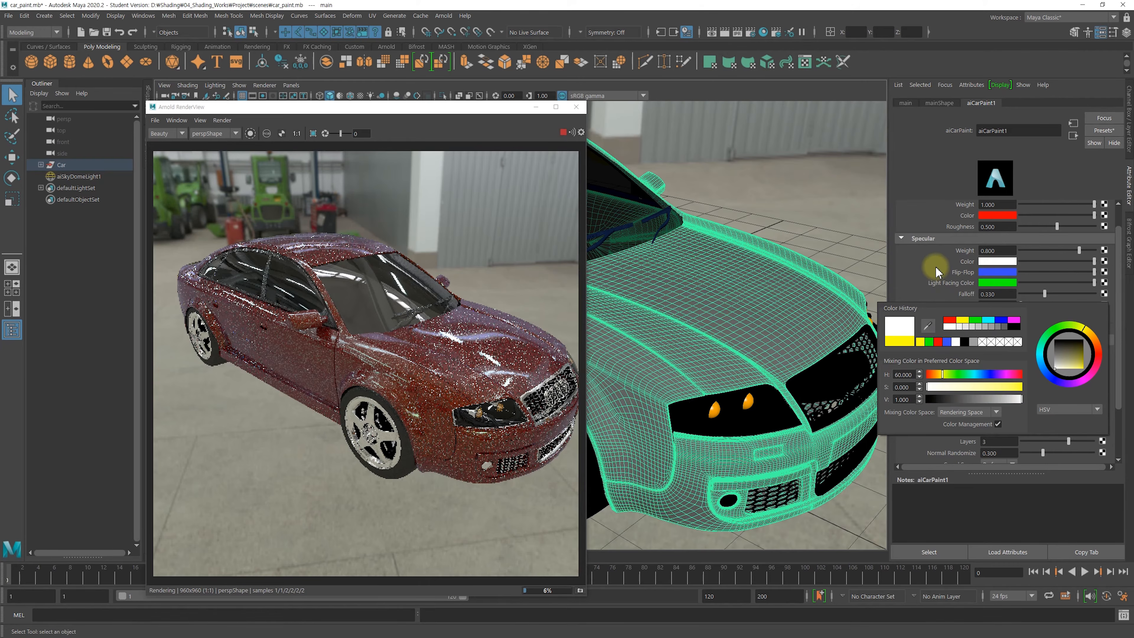
{"action": "scroll", "coordinate": [952, 305], "scroll_direction": "down", "scroll_amount": 2}
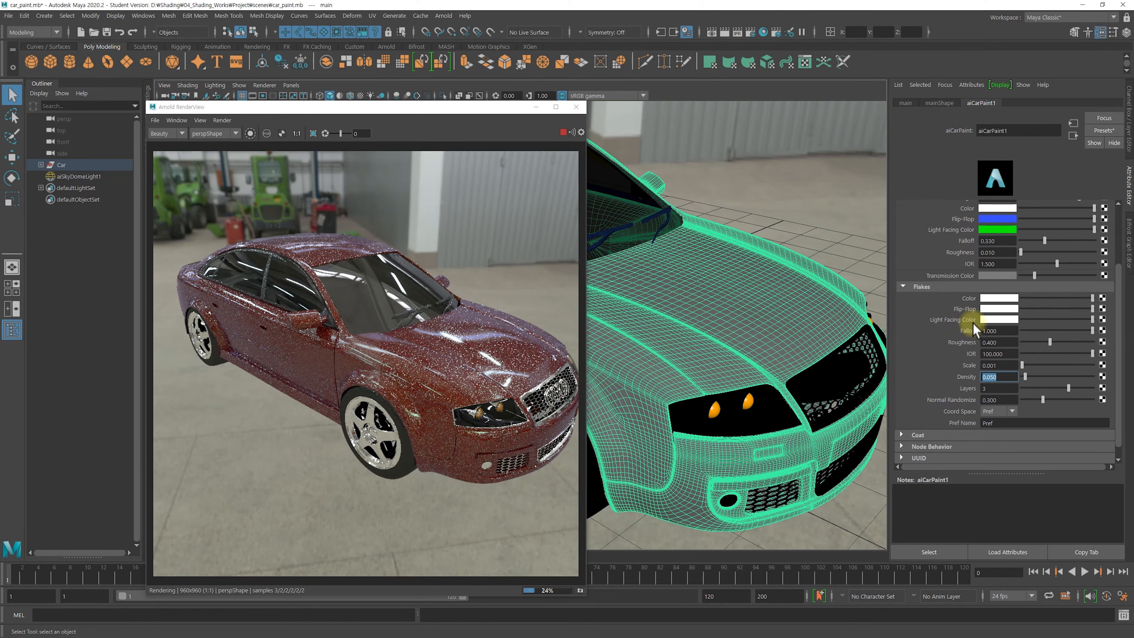
Set the flakes flip-flop color to blue and the flakes light facing color to green, using the color history swatches.
{"action": "left_click", "coordinate": [989, 309]}
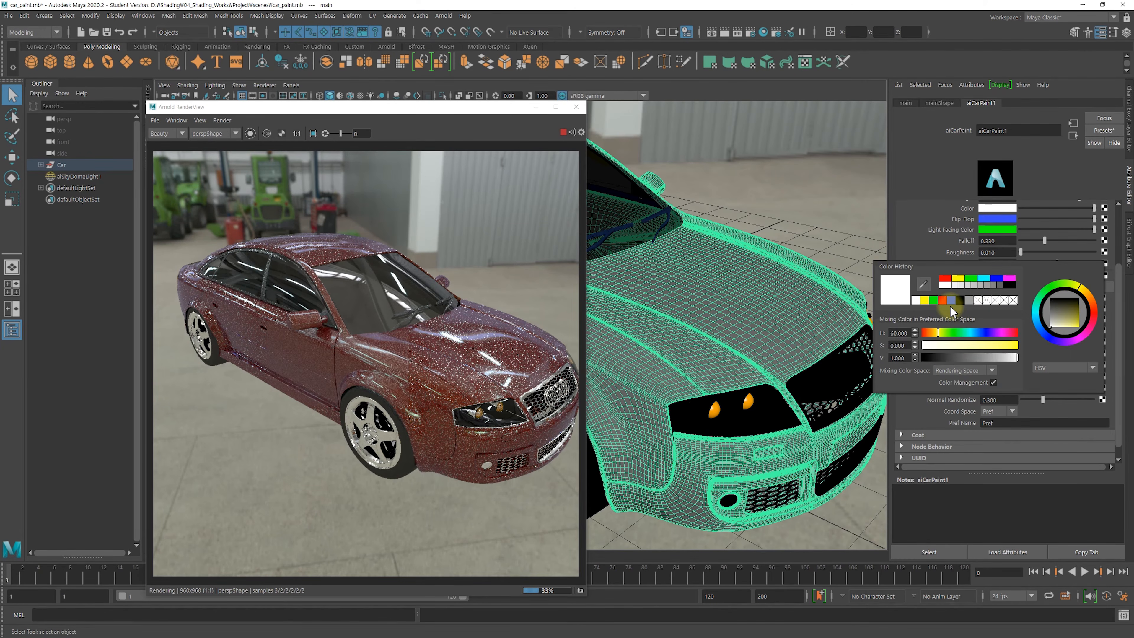
{"action": "left_click", "coordinate": [950, 300]}
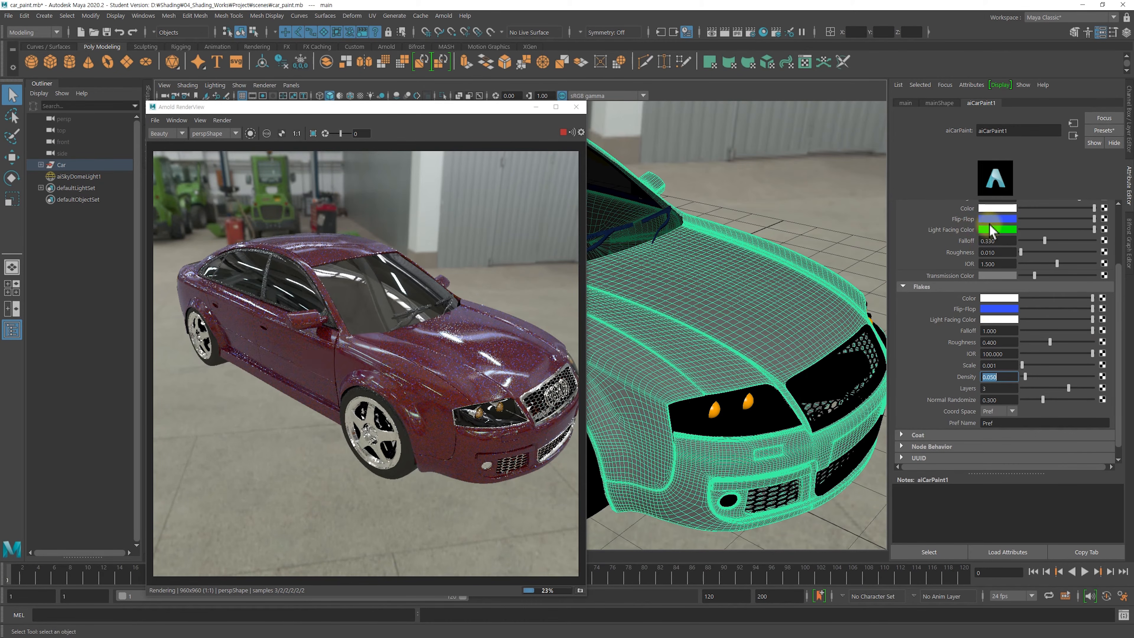
{"action": "left_click", "coordinate": [985, 317]}
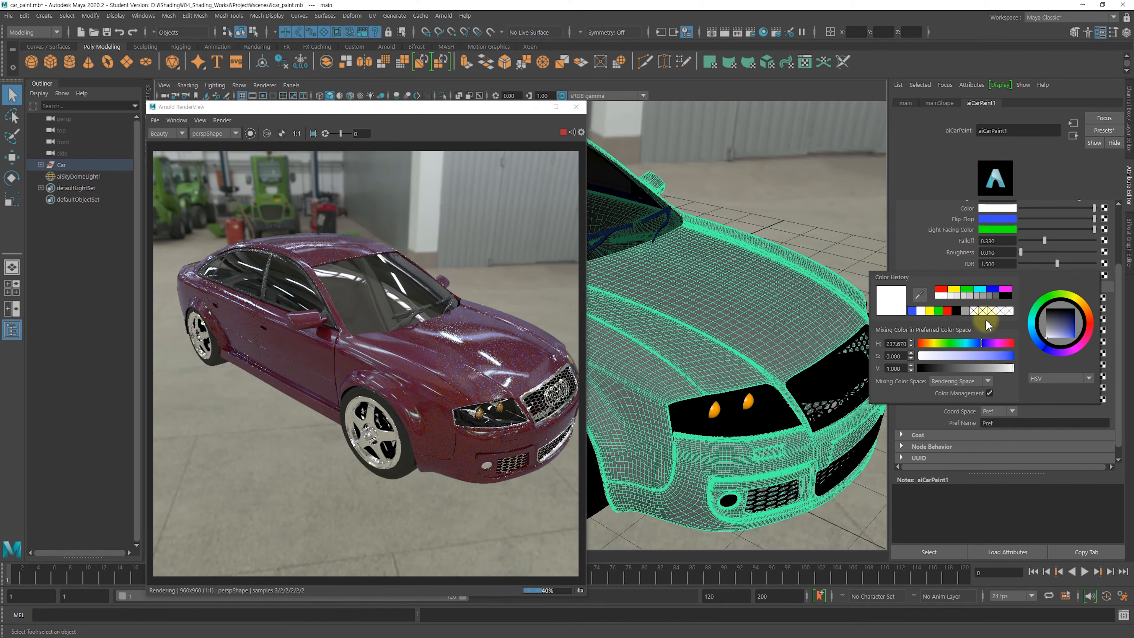
{"action": "left_click", "coordinate": [938, 311]}
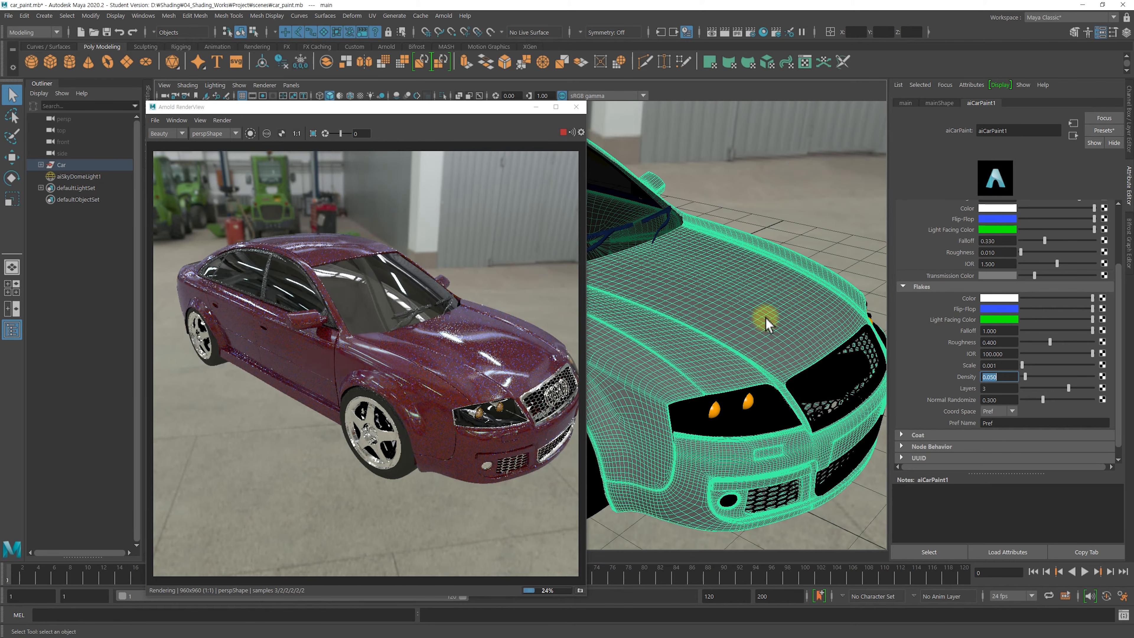
View the car from its other front side and lower the specular falloff to about 0.132.
{"action": "left_click_drag", "start_coordinate": [738, 357], "coordinate": [748, 358], "text": "alt"}
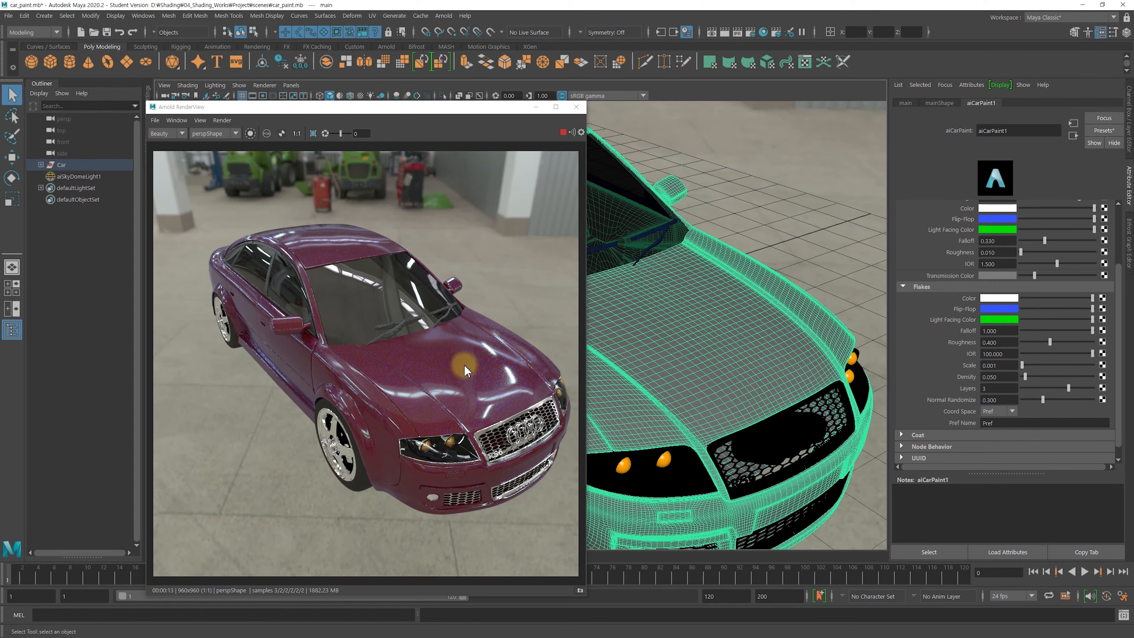
{"action": "left_click_drag", "start_coordinate": [732, 370], "coordinate": [649, 368], "text": "alt"}
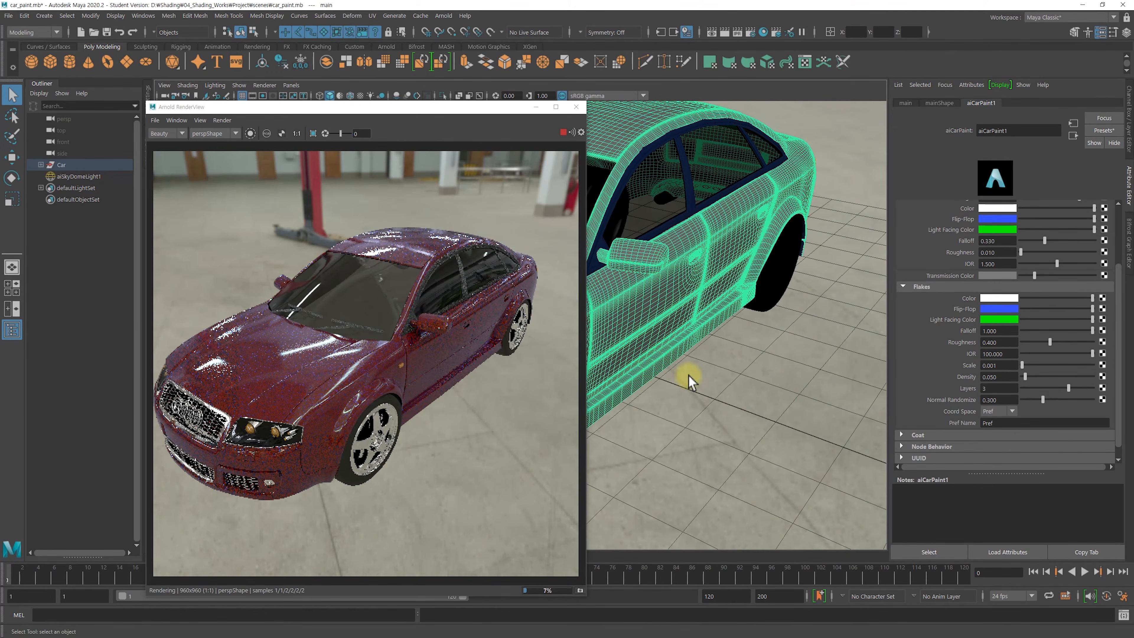
{"action": "left_click", "coordinate": [1035, 240]}
{"action": "left_click_drag", "start_coordinate": [1029, 237], "coordinate": [1029, 239]}
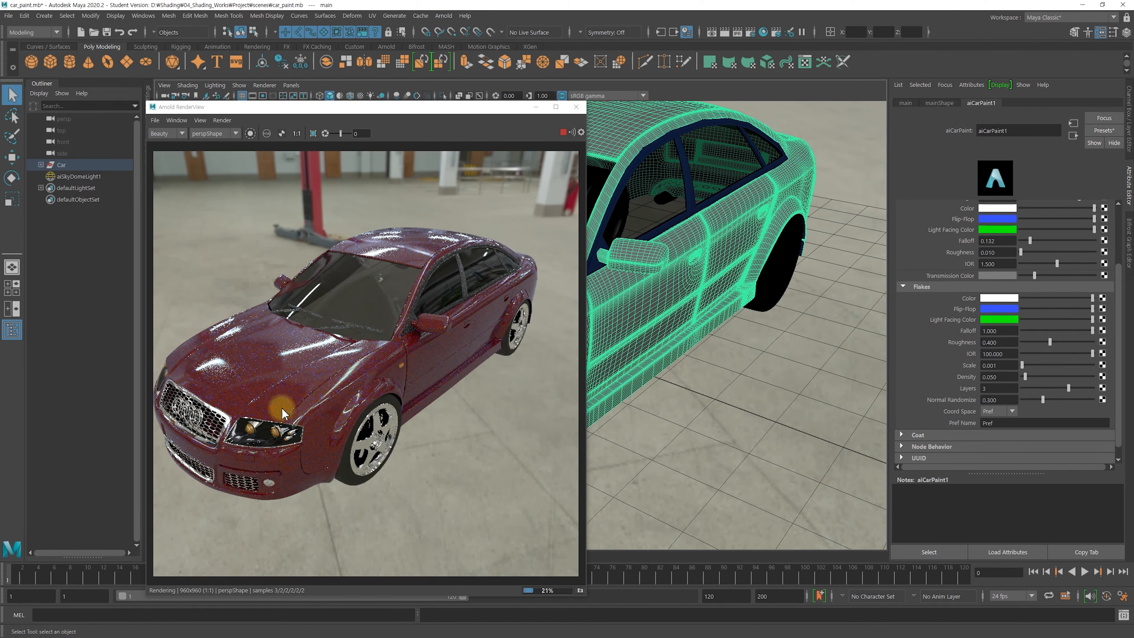
Try a black specular transmission color, and set the transmission color to a near-white grey.
{"action": "scroll", "coordinate": [1056, 285], "scroll_direction": "up", "scroll_amount": 3}
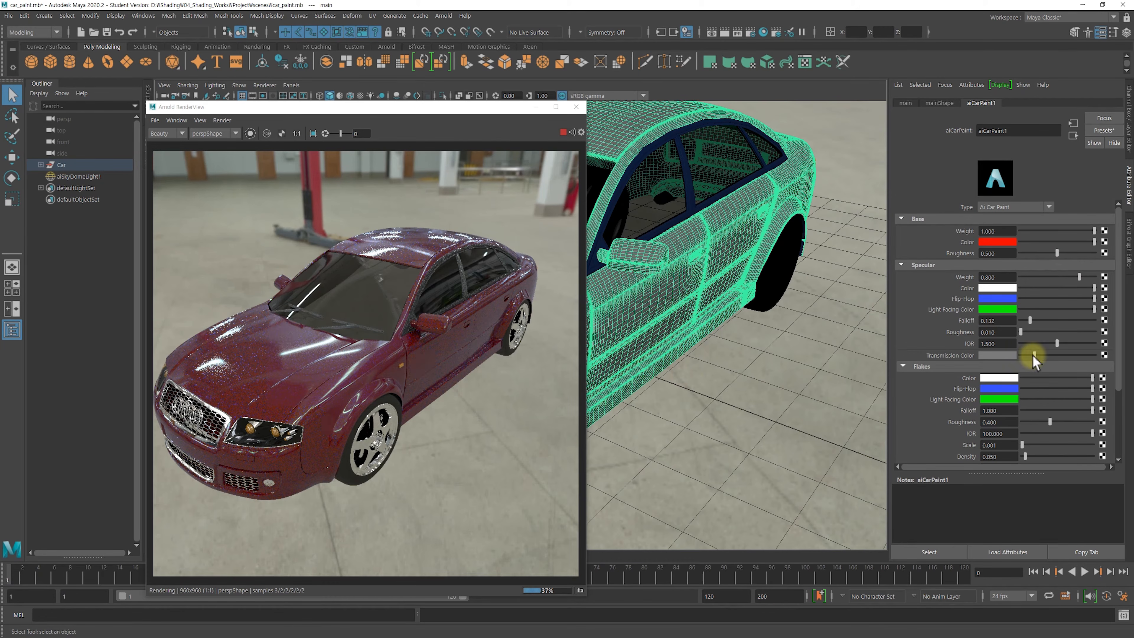
{"action": "left_click_drag", "start_coordinate": [1031, 355], "coordinate": [1012, 356]}
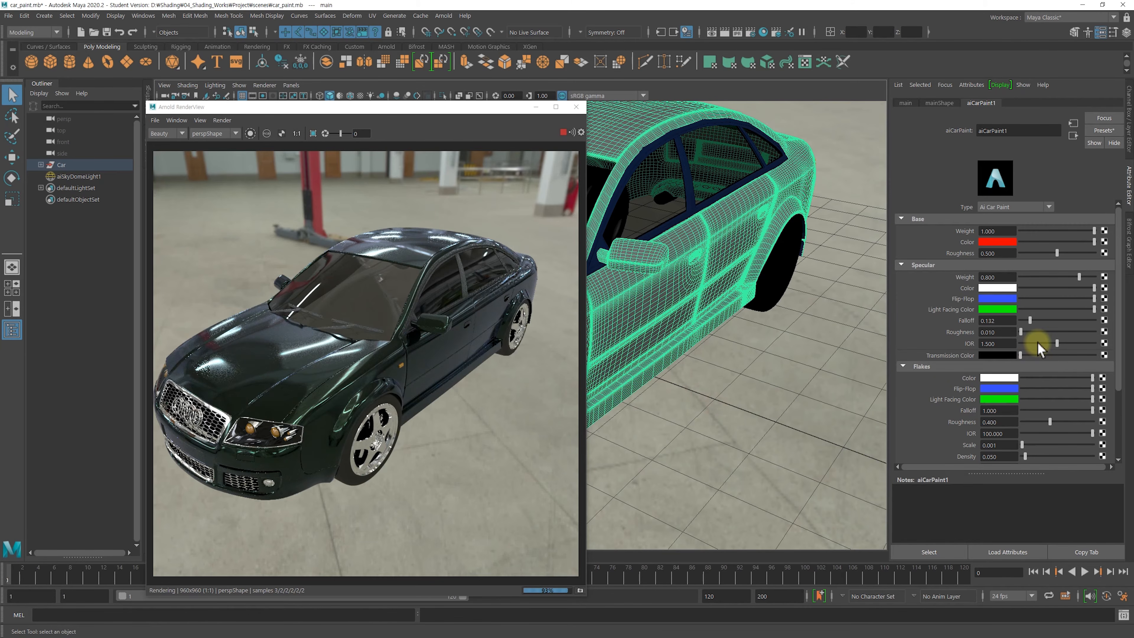
{"action": "scroll", "coordinate": [1037, 347], "scroll_direction": "down", "scroll_amount": 2}
{"action": "left_click_drag", "start_coordinate": [1053, 333], "coordinate": [1079, 329]}
Set the base color to black and the flake density to 0.1.
{"action": "left_click_drag", "start_coordinate": [1032, 216], "coordinate": [1019, 216]}
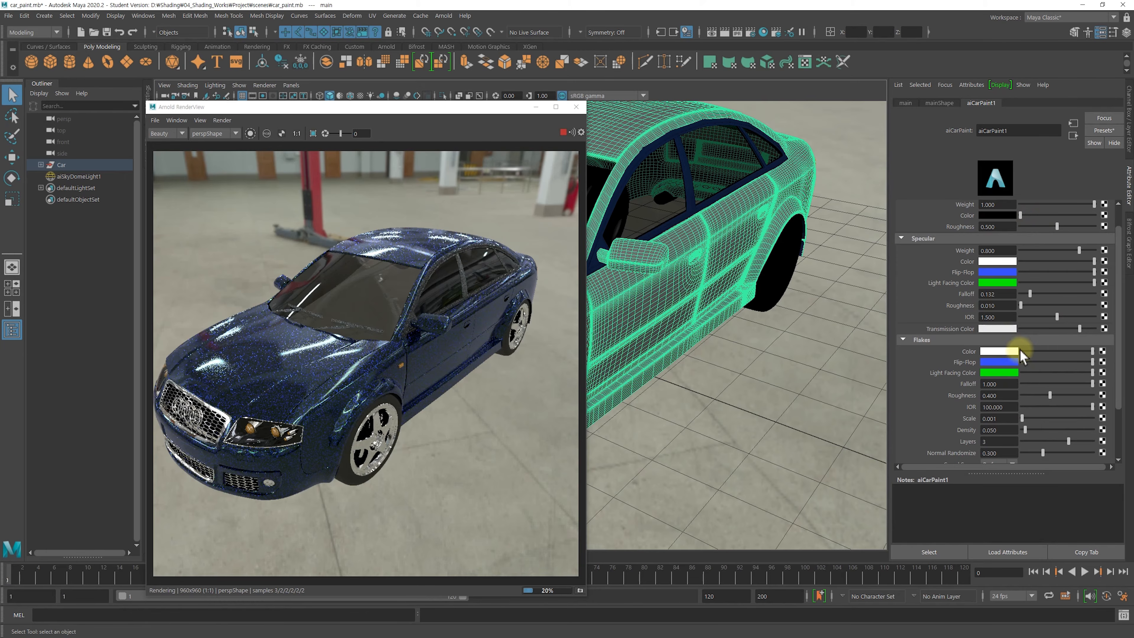
{"action": "scroll", "coordinate": [1022, 355], "scroll_direction": "down", "scroll_amount": 2}
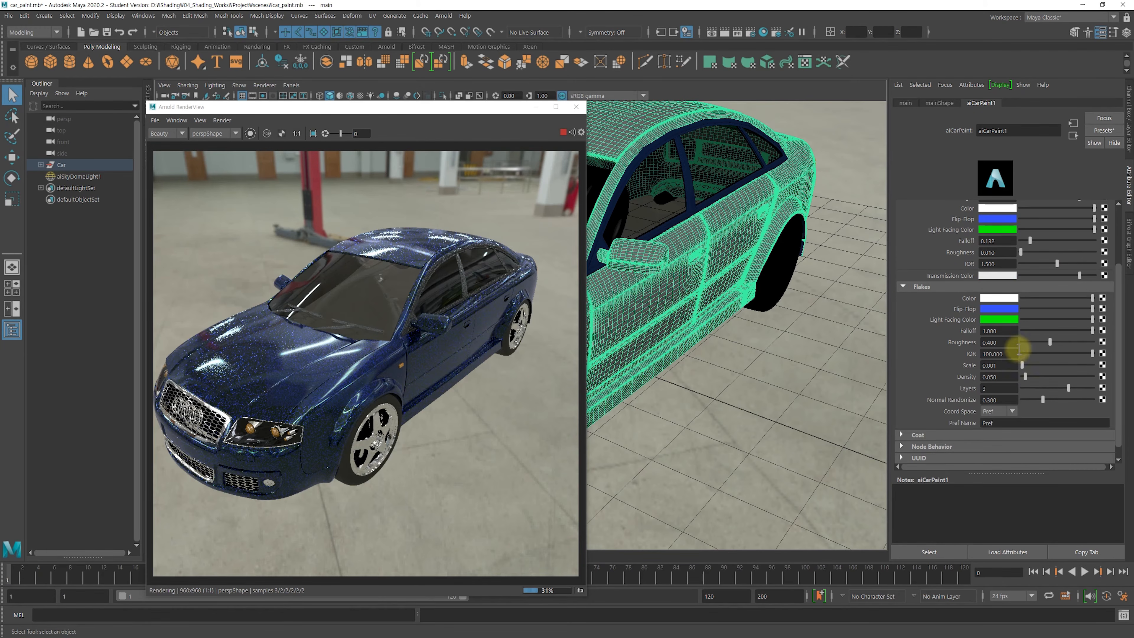
{"action": "left_click", "coordinate": [1003, 377]}
{"action": "type", "text": "0.1"}
{"action": "key", "text": "Return"}
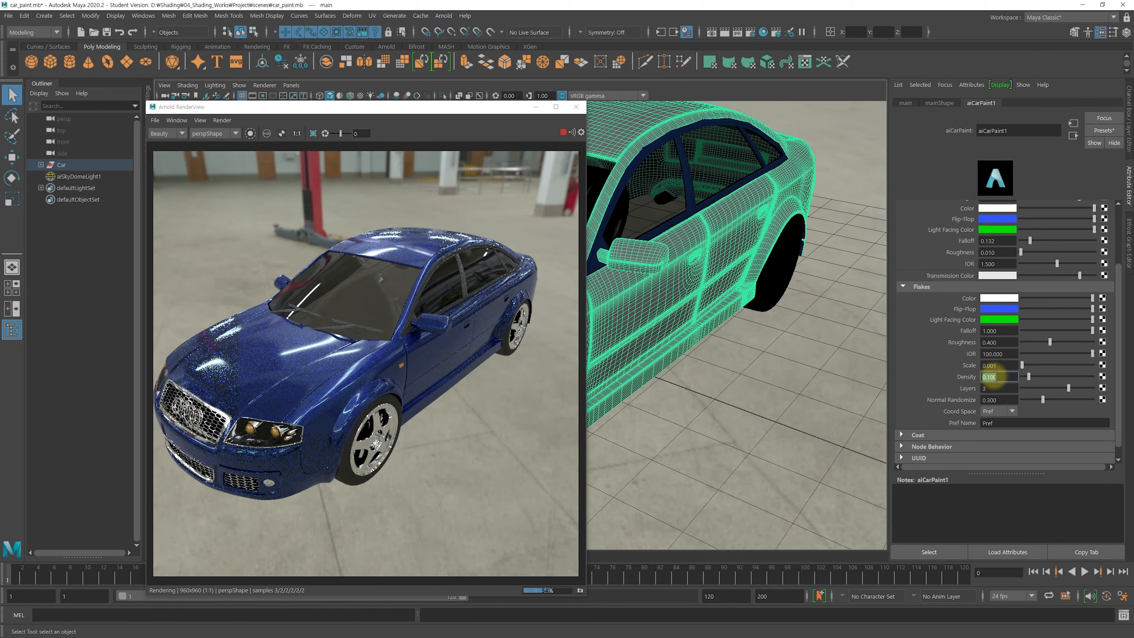
{"action": "double_click", "coordinate": [995, 376]}
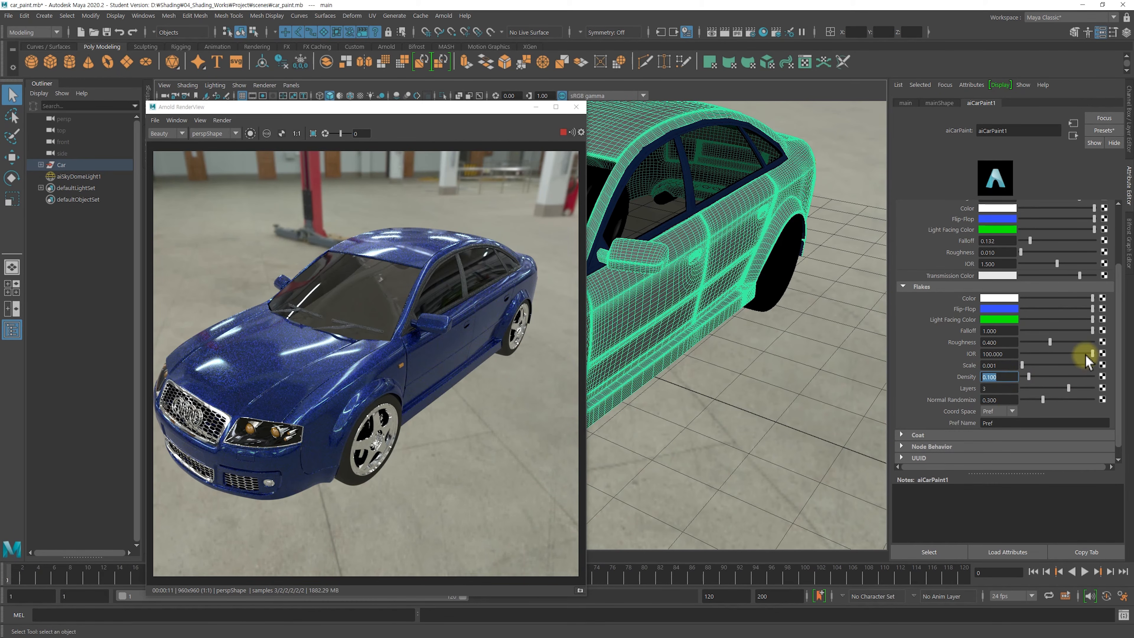
Lower the flakes falloff to about 0.327 and set the flakes light facing color to yellow.
{"action": "left_click_drag", "start_coordinate": [1075, 329], "coordinate": [1044, 327]}
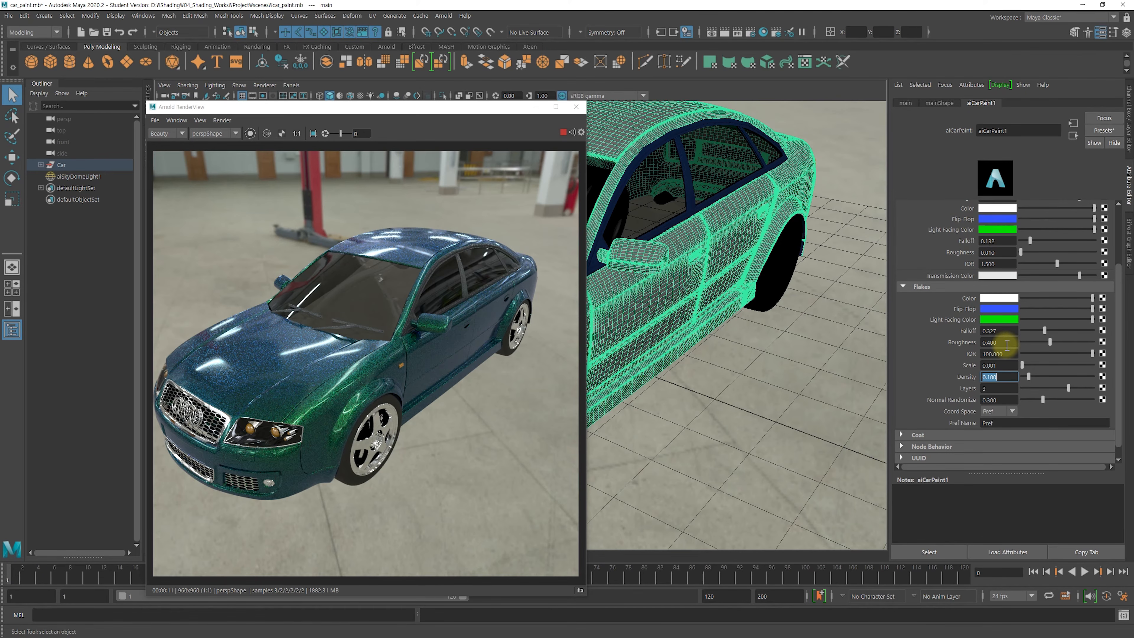
{"action": "left_click", "coordinate": [1002, 319]}
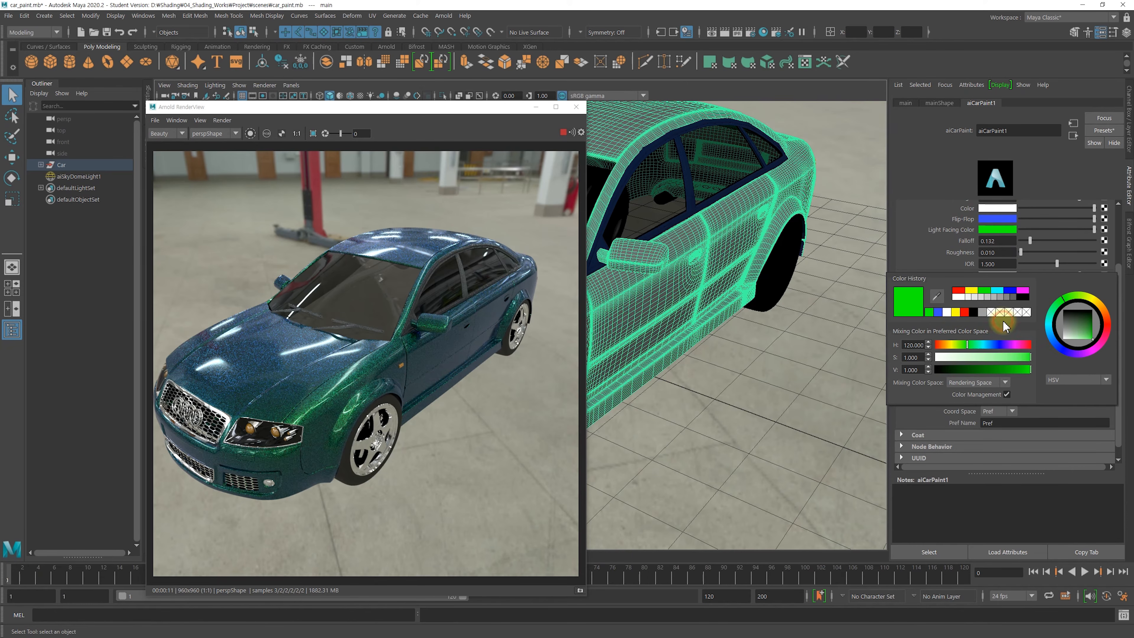
{"action": "left_click", "coordinate": [956, 314]}
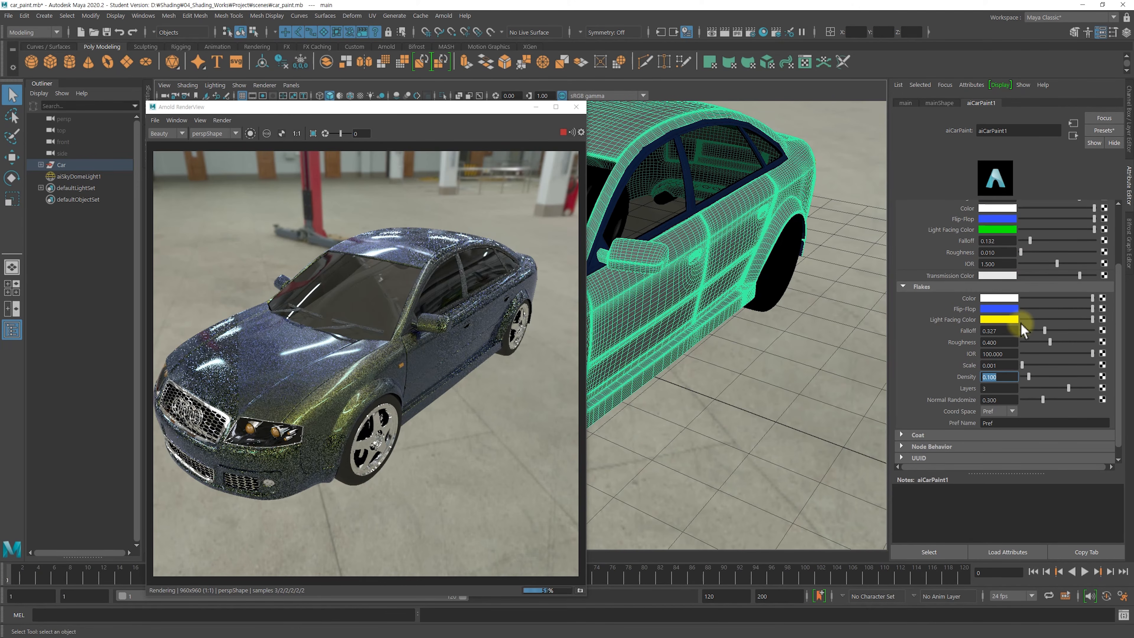
Set the base color to red from the color history and darken the specular transmission color to a light-to-mid grey.
{"action": "scroll", "coordinate": [1022, 330], "scroll_direction": "down", "scroll_amount": 1}
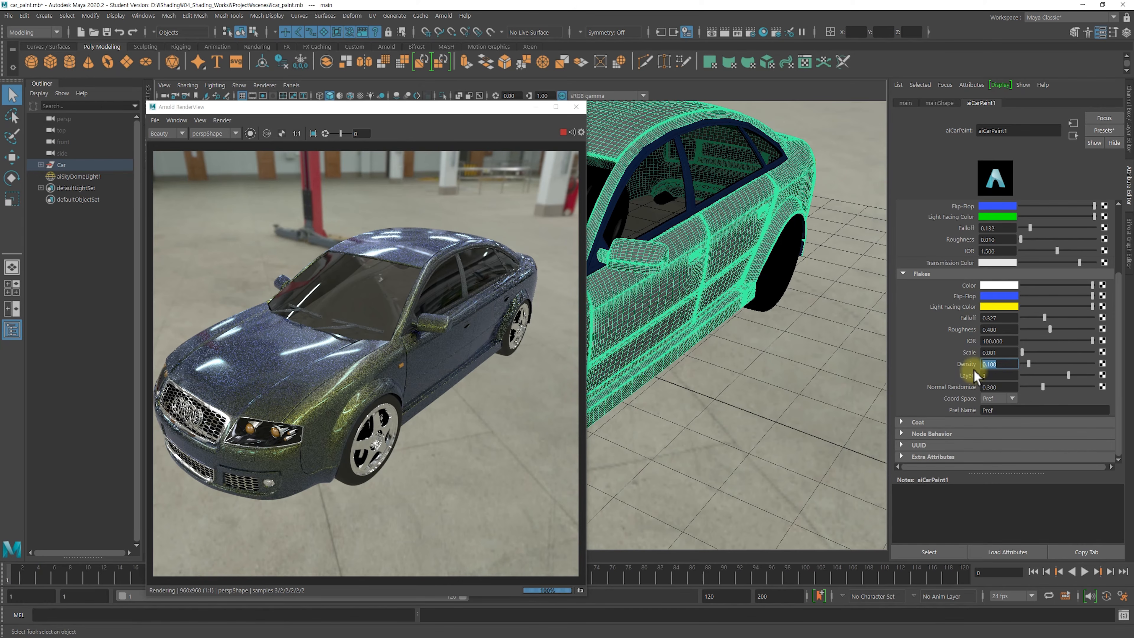
{"action": "scroll", "coordinate": [977, 366], "scroll_direction": "up", "scroll_amount": 5}
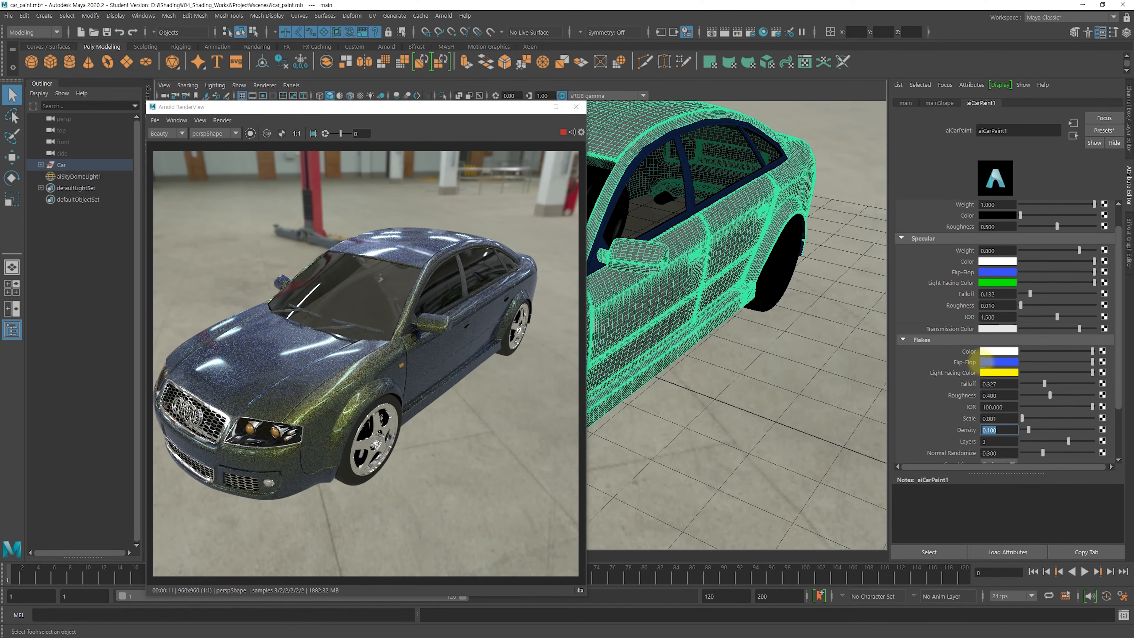
{"action": "scroll", "coordinate": [980, 362], "scroll_direction": "down", "scroll_amount": 2}
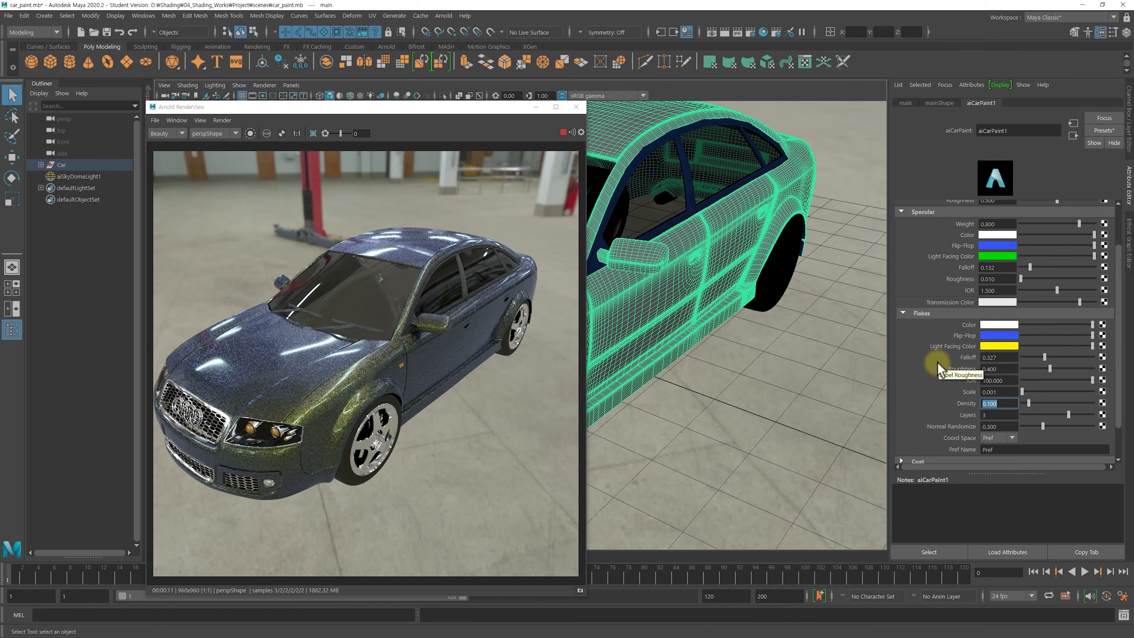
{"action": "scroll", "coordinate": [937, 365], "scroll_direction": "up", "scroll_amount": 4}
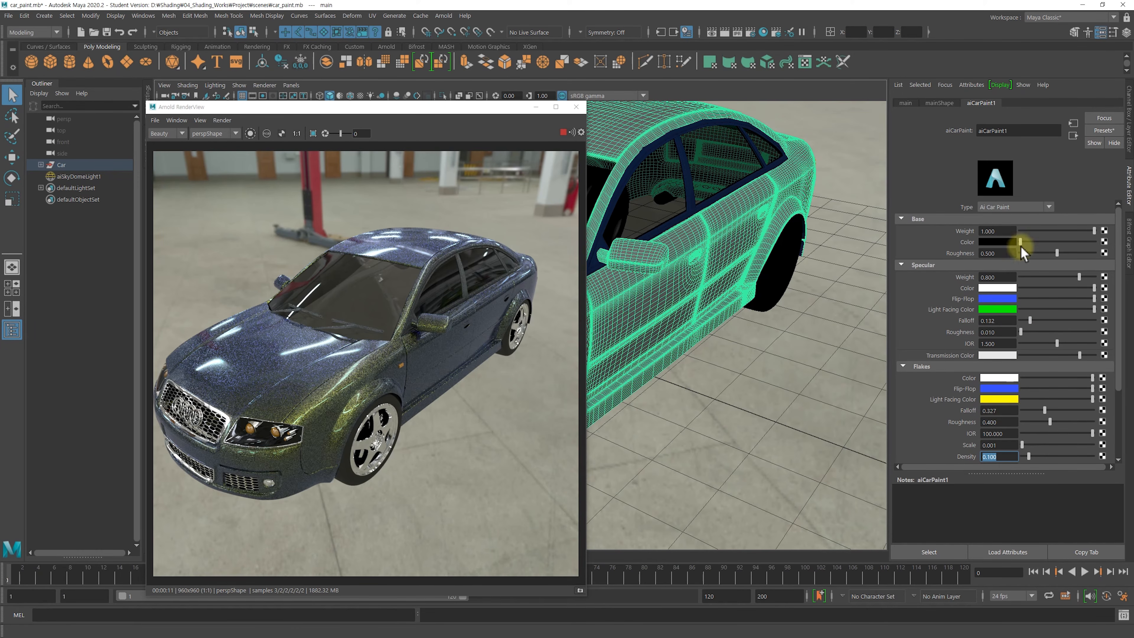
{"action": "left_click", "coordinate": [997, 241]}
{"action": "left_click", "coordinate": [966, 234]}
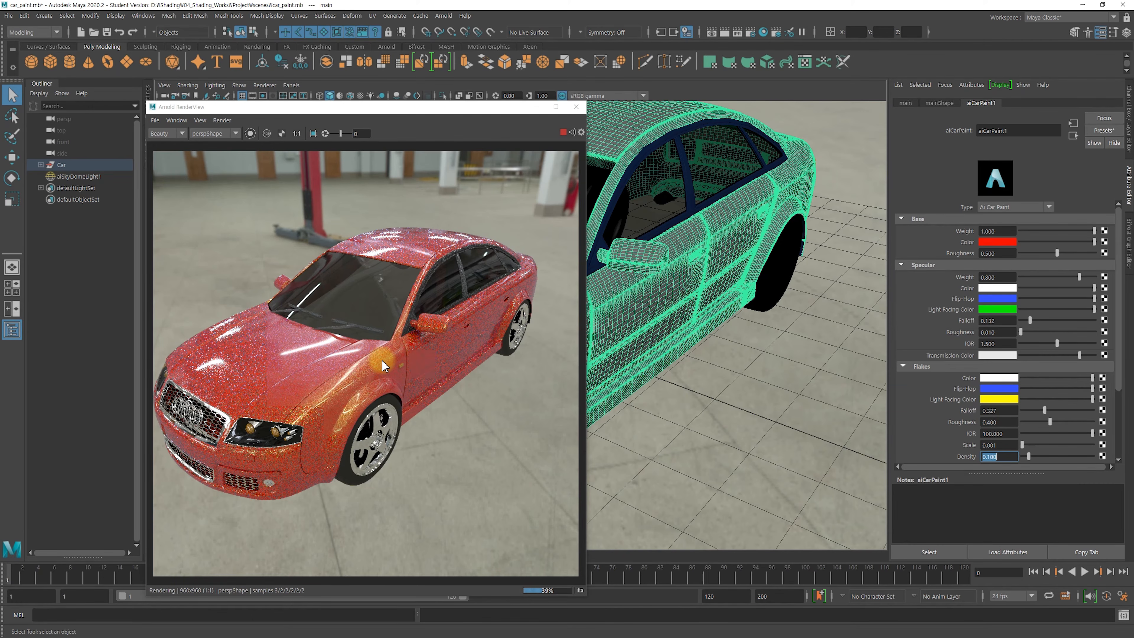
{"action": "left_click", "coordinate": [1056, 354]}
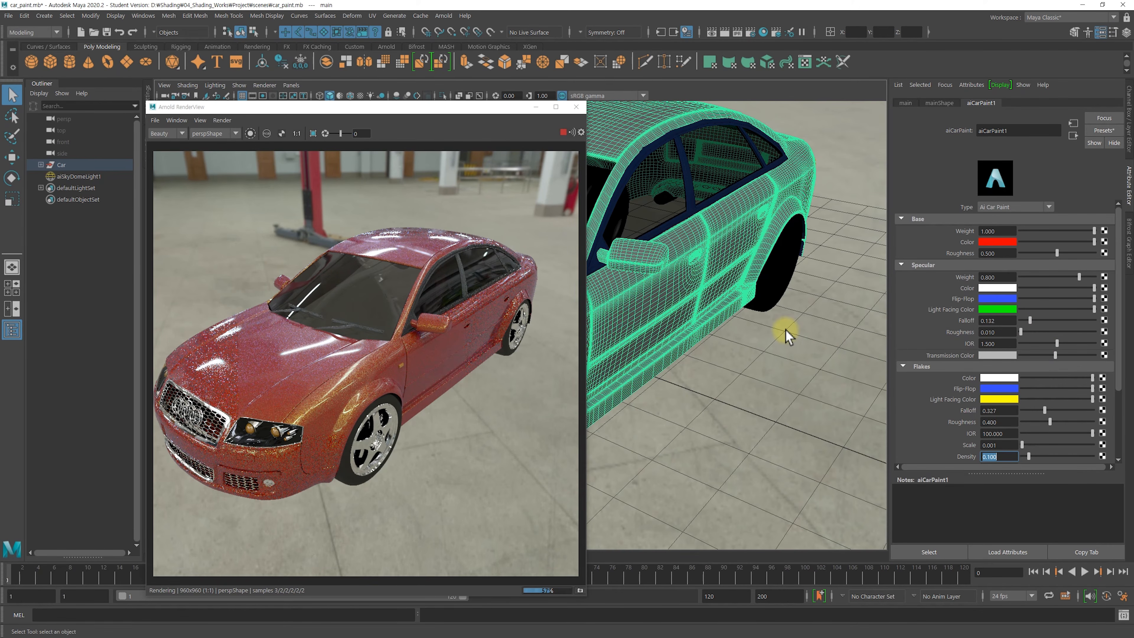
Stop the live render and minimize the Arnold RenderView window.
{"action": "left_click", "coordinate": [562, 134]}
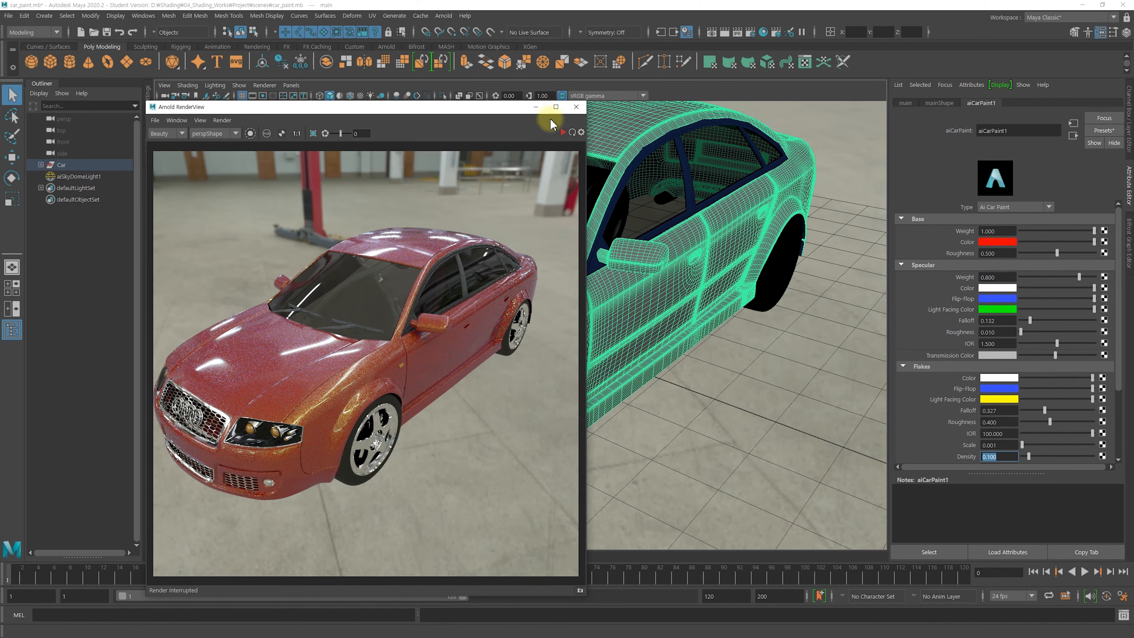
{"action": "left_click", "coordinate": [534, 107]}
Create a polygon plane and scale it up evenly in X and Z as a large floor under the car.
{"action": "right_click_drag", "start_coordinate": [731, 255], "coordinate": [477, 251], "text": "alt"}
{"action": "left_click", "coordinate": [127, 61]}
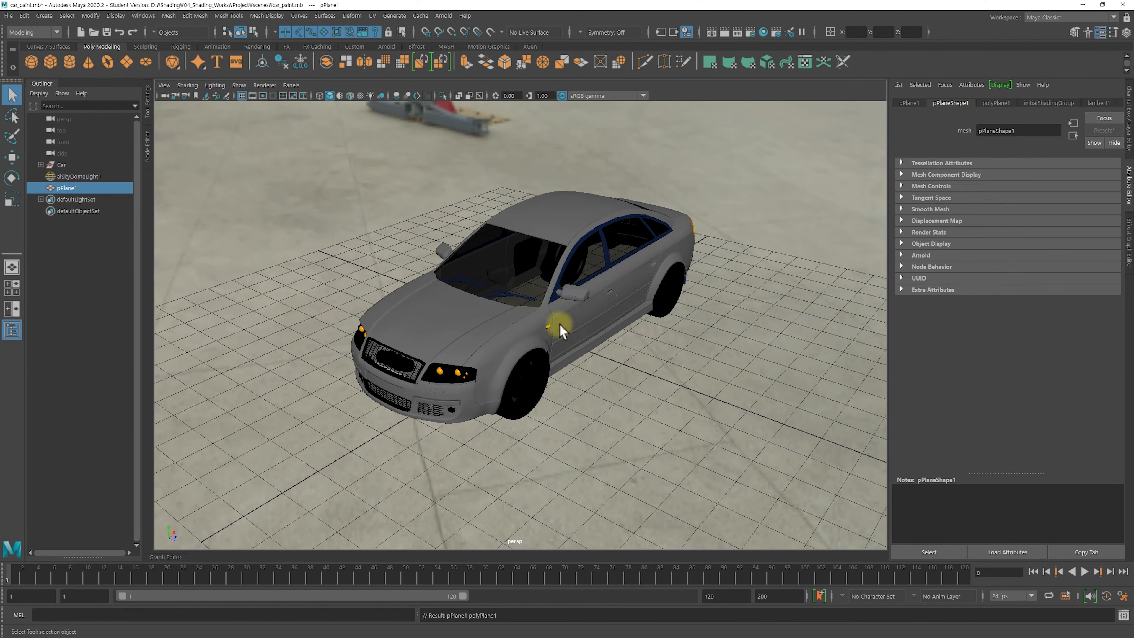
{"action": "key", "text": "r"}
{"action": "left_click_drag", "start_coordinate": [596, 332], "coordinate": [987, 311]}
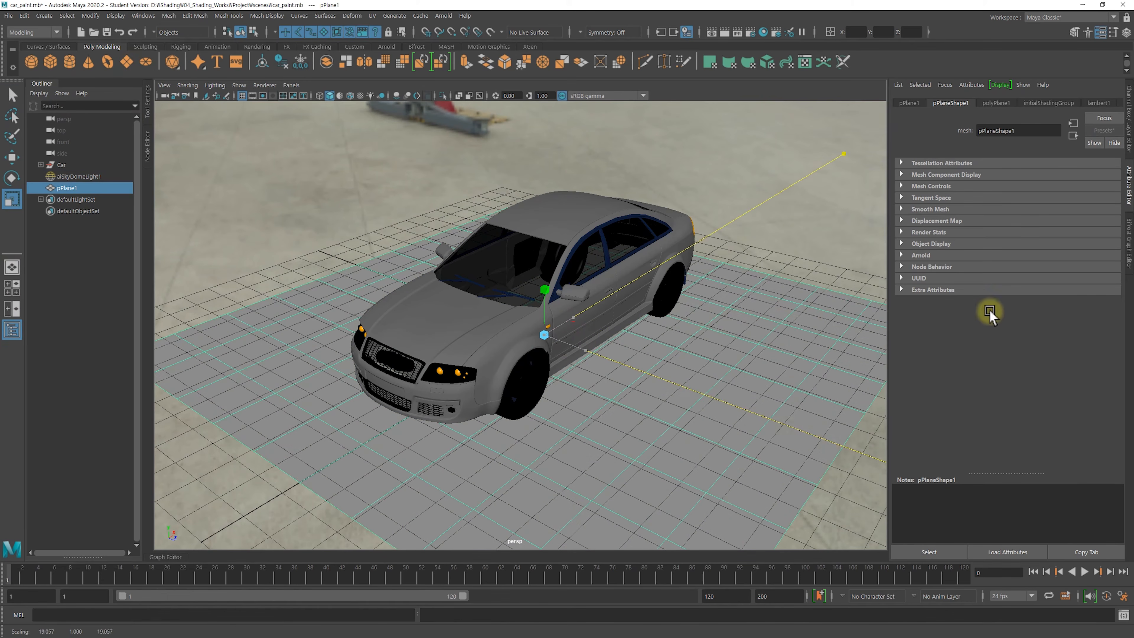
{"action": "left_click_drag", "start_coordinate": [595, 330], "coordinate": [609, 333]}
Assign a new Arnold aiShadowMatte material to the floor plane.
{"action": "left_click_drag", "start_coordinate": [772, 262], "coordinate": [764, 284], "text": "alt"}
{"action": "left_click_drag", "start_coordinate": [485, 244], "coordinate": [417, 222], "text": "alt"}
{"action": "mouse_move", "coordinate": [698, 380]}
{"action": "left_mouse_down", "text": "alt"}
{"action": "mouse_move", "coordinate": [653, 379]}
{"action": "mouse_move", "coordinate": [689, 385]}
{"action": "left_mouse_up", "text": "alt"}
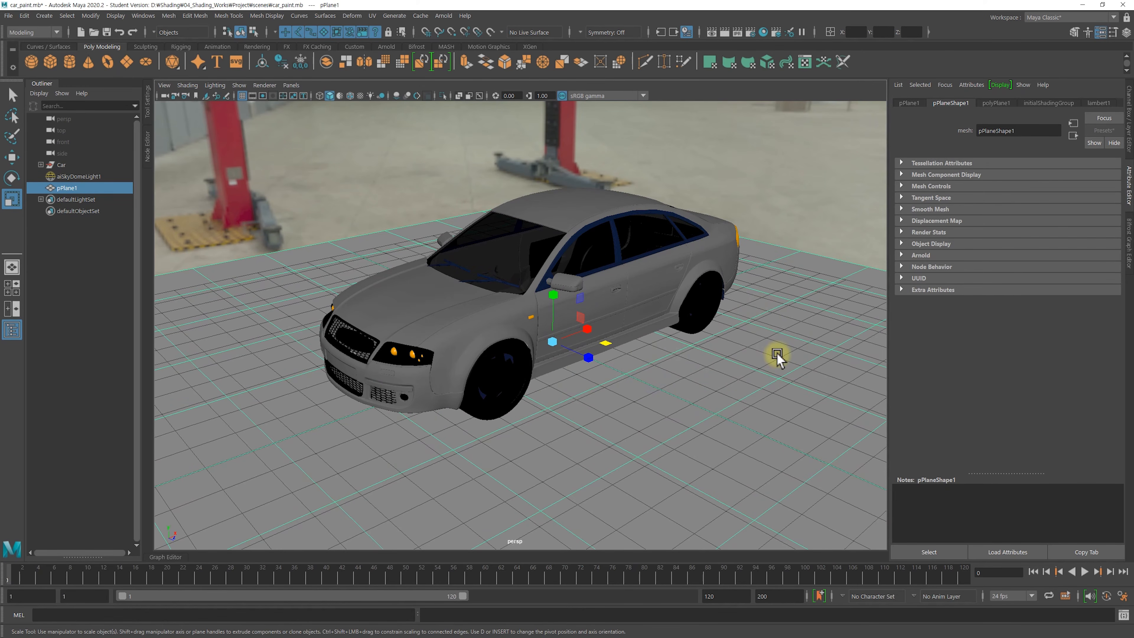
{"action": "right_click", "coordinate": [777, 356]}
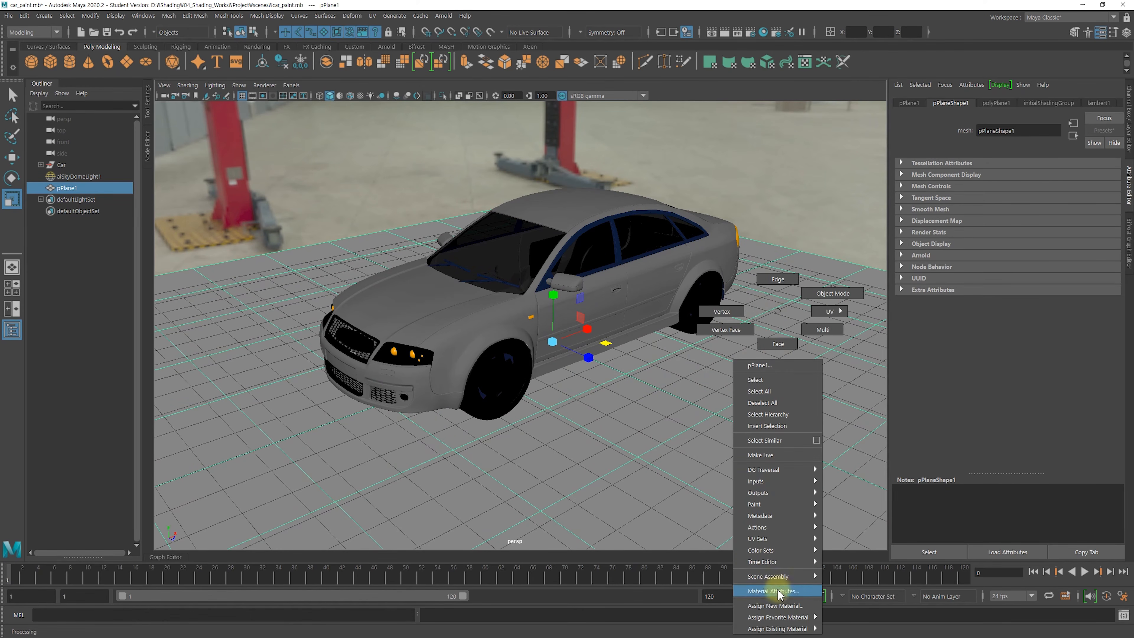
{"action": "left_click", "coordinate": [777, 606]}
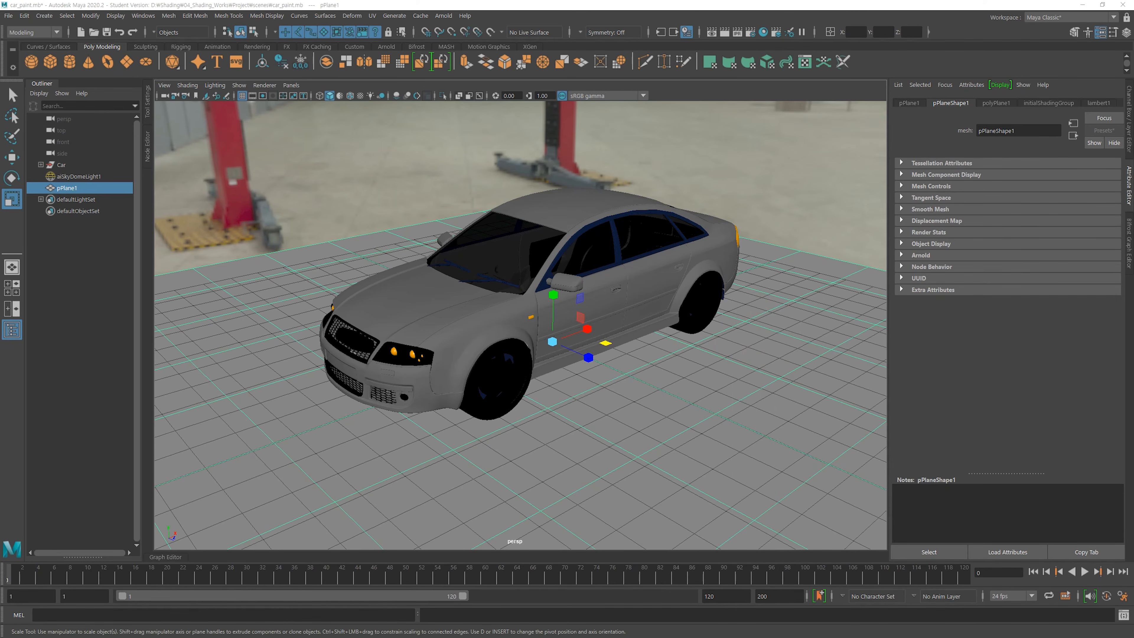
{"action": "left_click", "coordinate": [727, 200]}
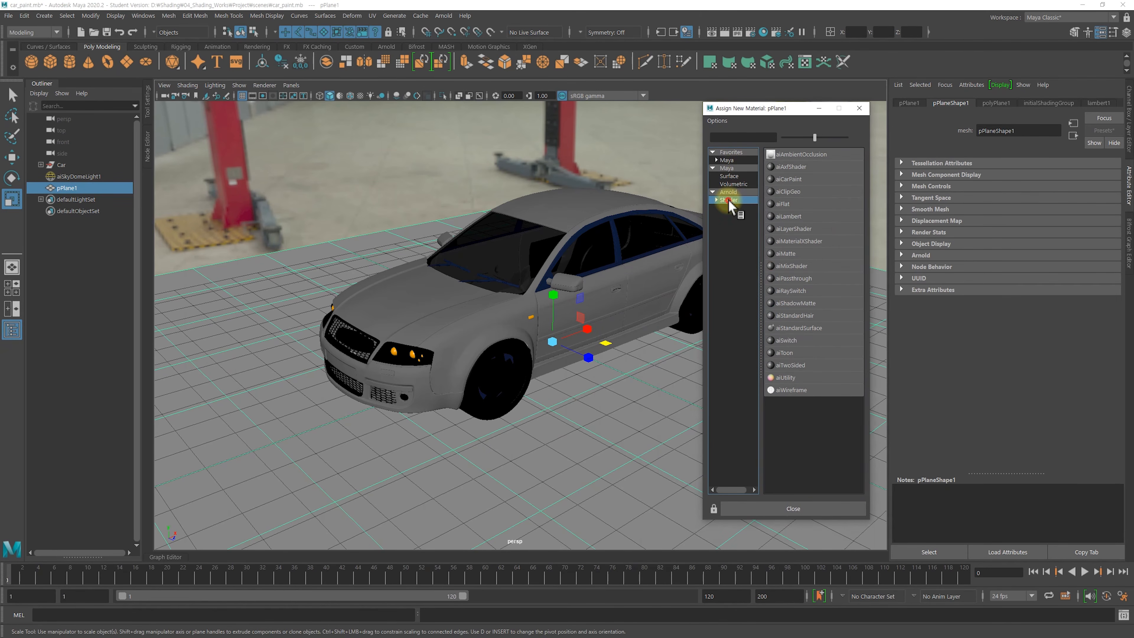
{"action": "left_click", "coordinate": [806, 304]}
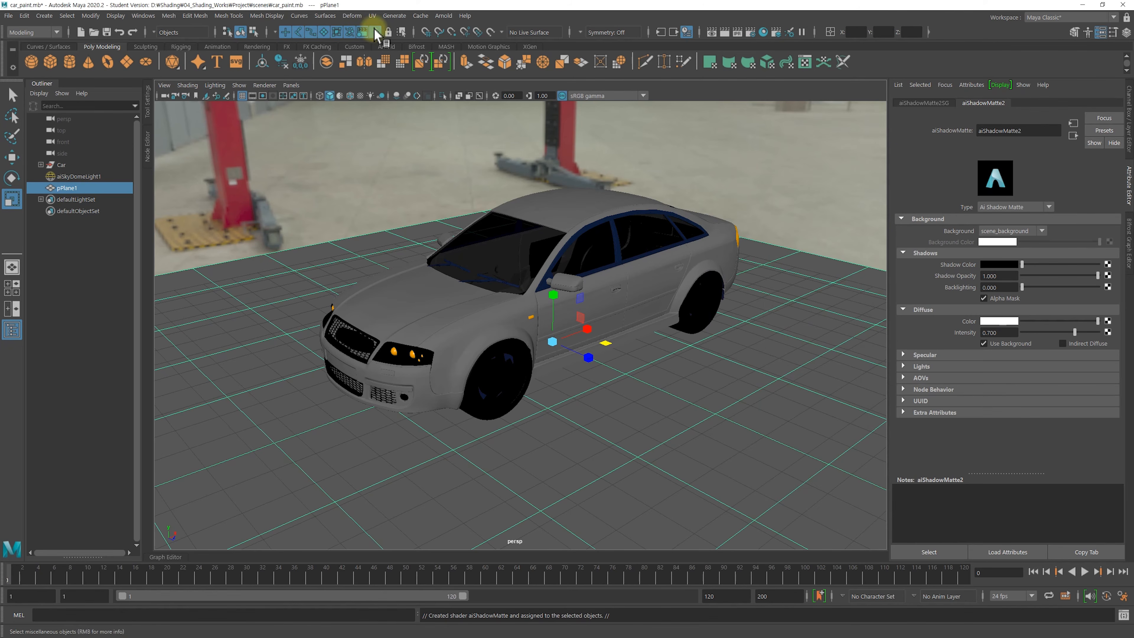
Reopen the Arnold RenderView.
{"action": "left_click", "coordinate": [443, 15]}
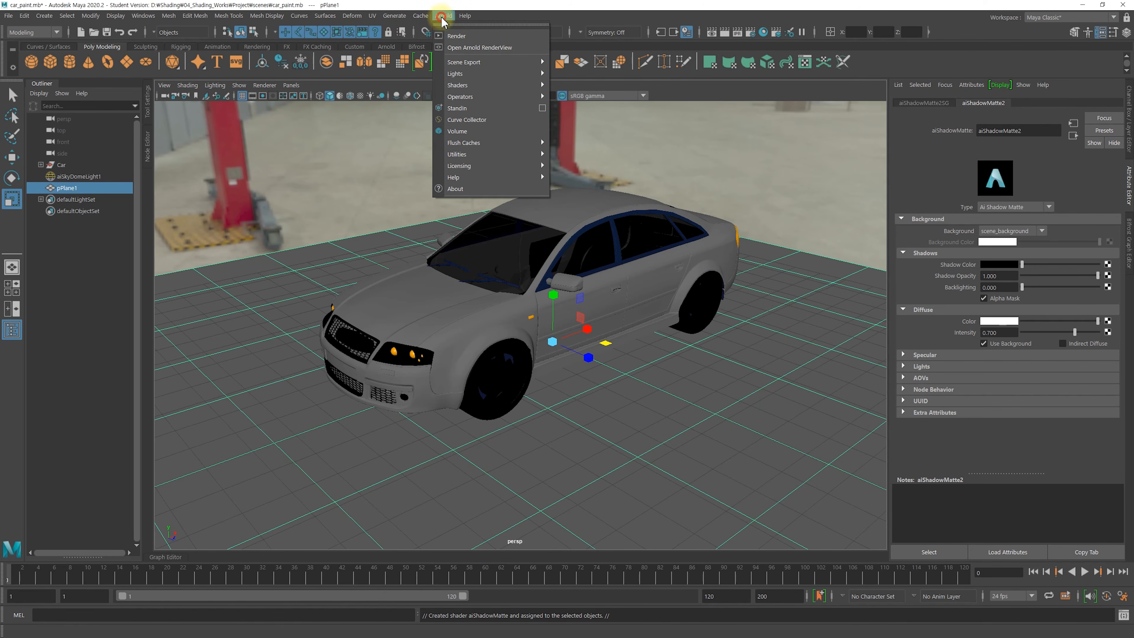
{"action": "left_click", "coordinate": [485, 49]}
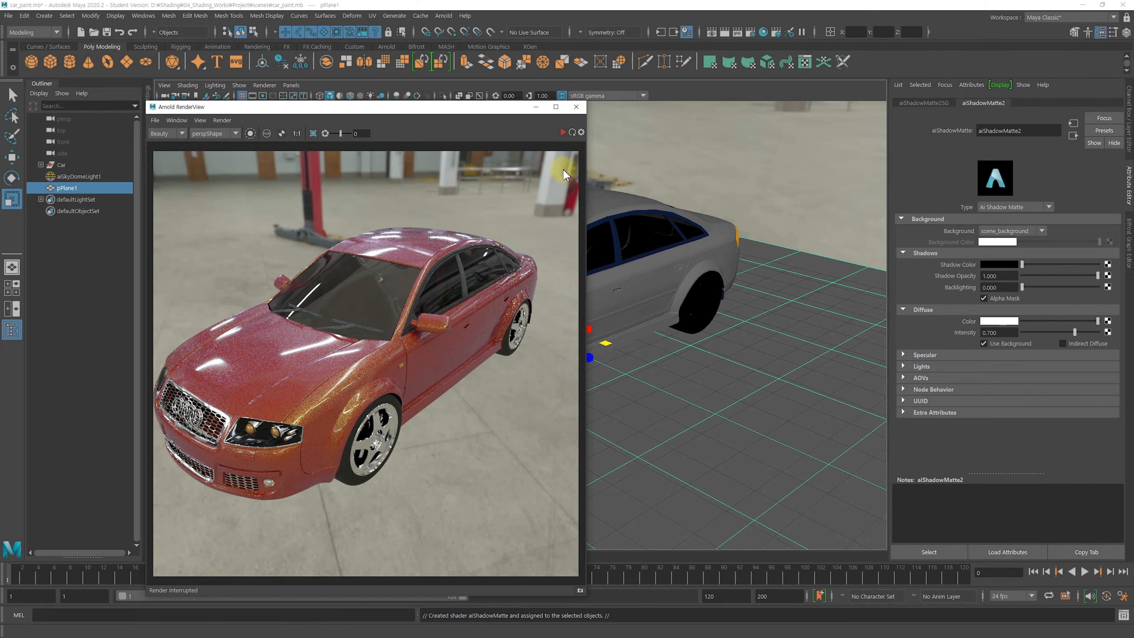
Render the scene with the shadow matte floor and set the sky dome light's Samples to 2.
{"action": "left_click", "coordinate": [572, 133]}
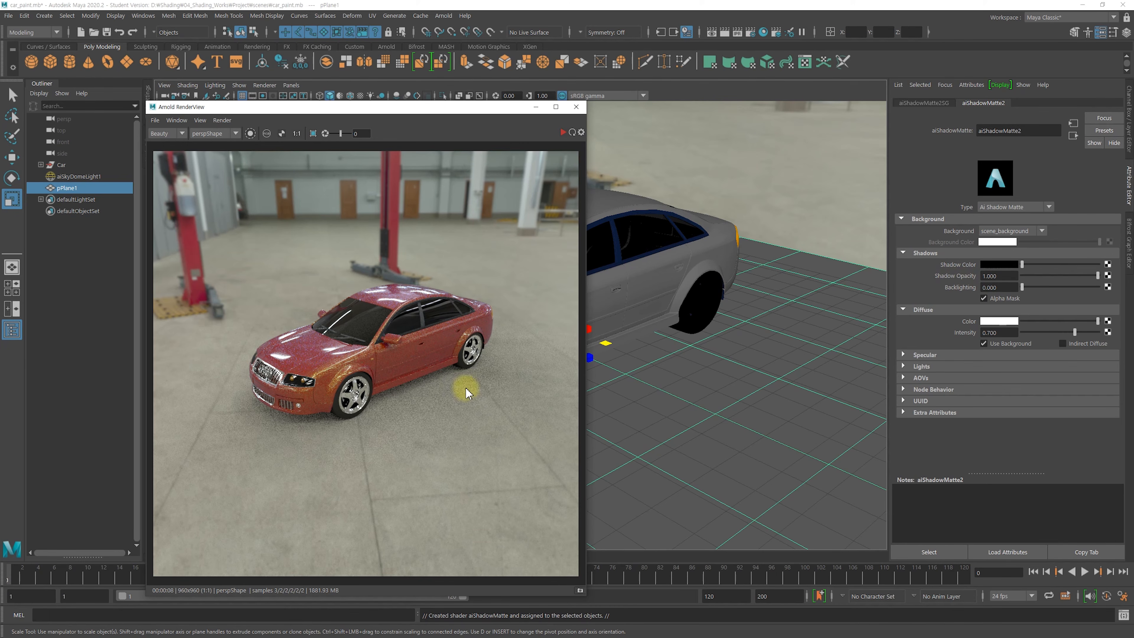
{"action": "left_click", "coordinate": [78, 176]}
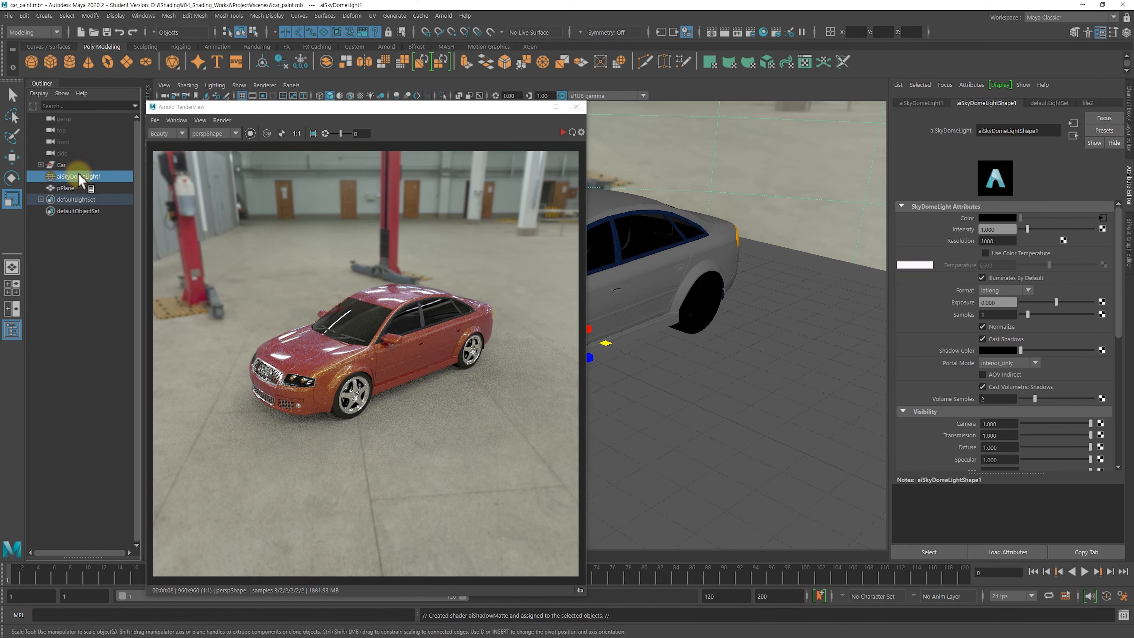
{"action": "left_click", "coordinate": [996, 315]}
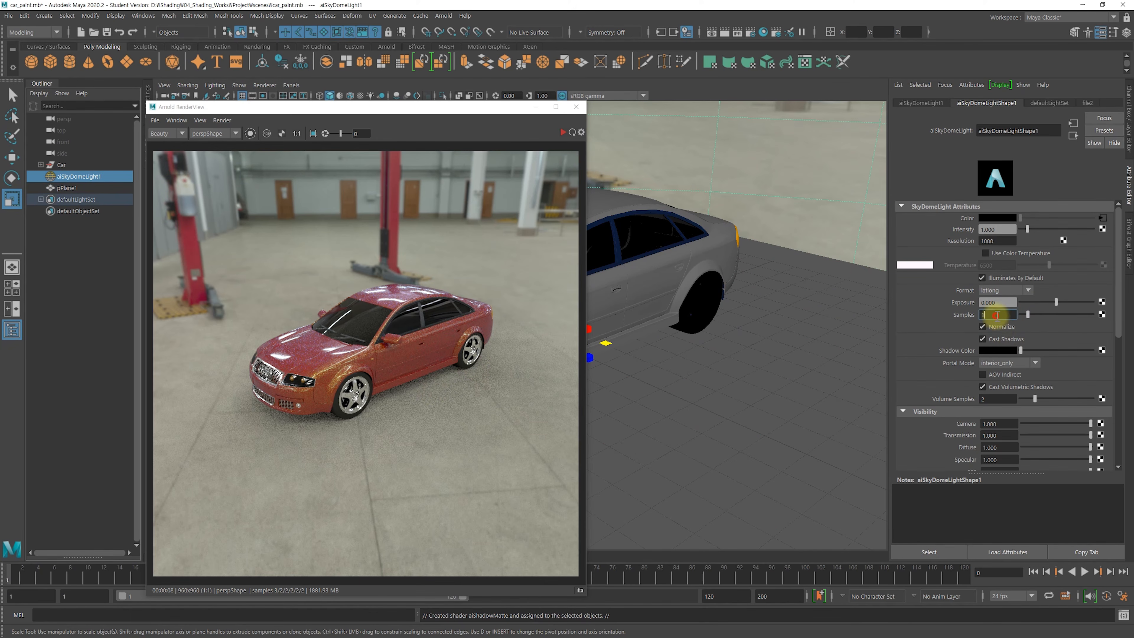
{"action": "type", "text": "2"}
{"action": "key", "text": "Return"}
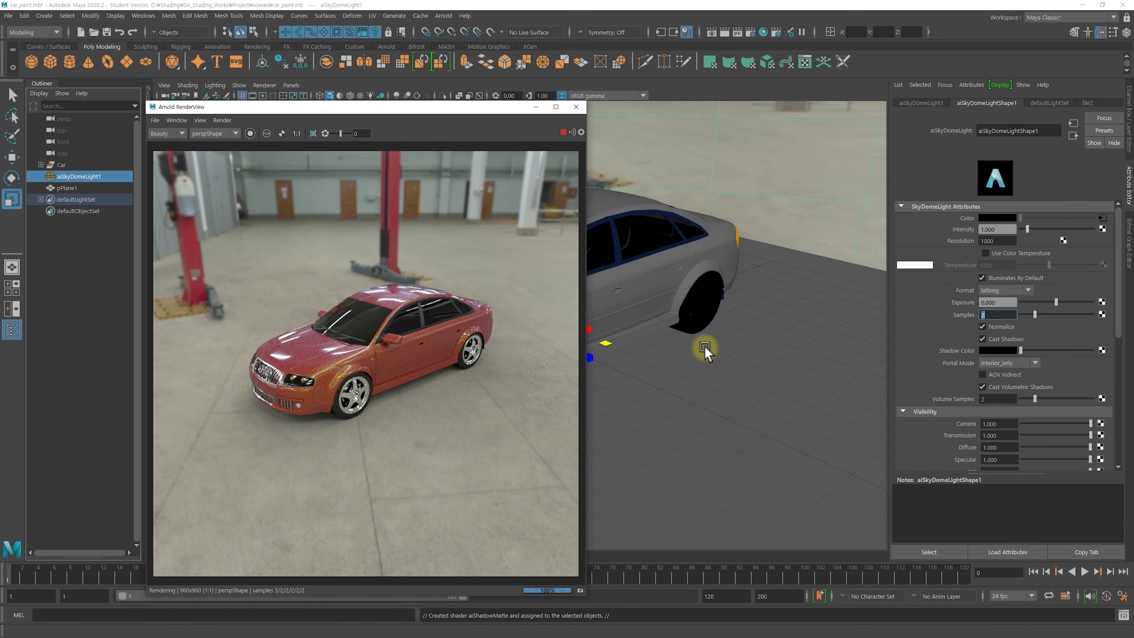
Examine the live render of the car and its floor shadow from the front and the opposite side.
{"action": "left_click_drag", "start_coordinate": [666, 343], "coordinate": [743, 344], "text": "alt"}
{"action": "right_click_drag", "start_coordinate": [734, 344], "coordinate": [772, 369], "text": "alt"}
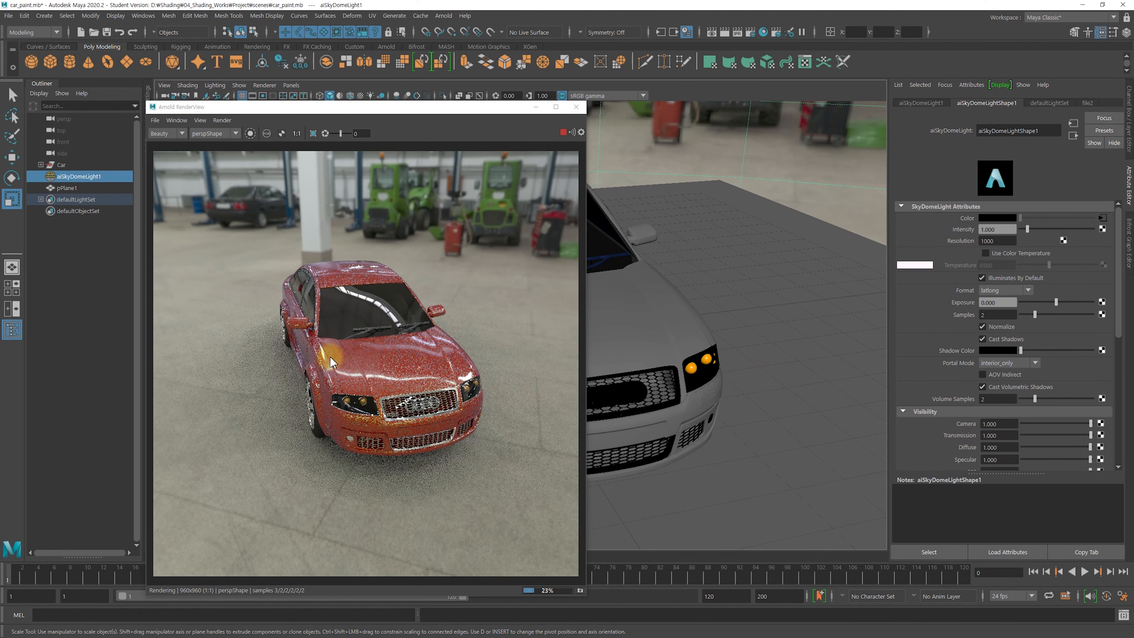
{"action": "left_click_drag", "start_coordinate": [730, 417], "coordinate": [784, 420], "text": "alt"}
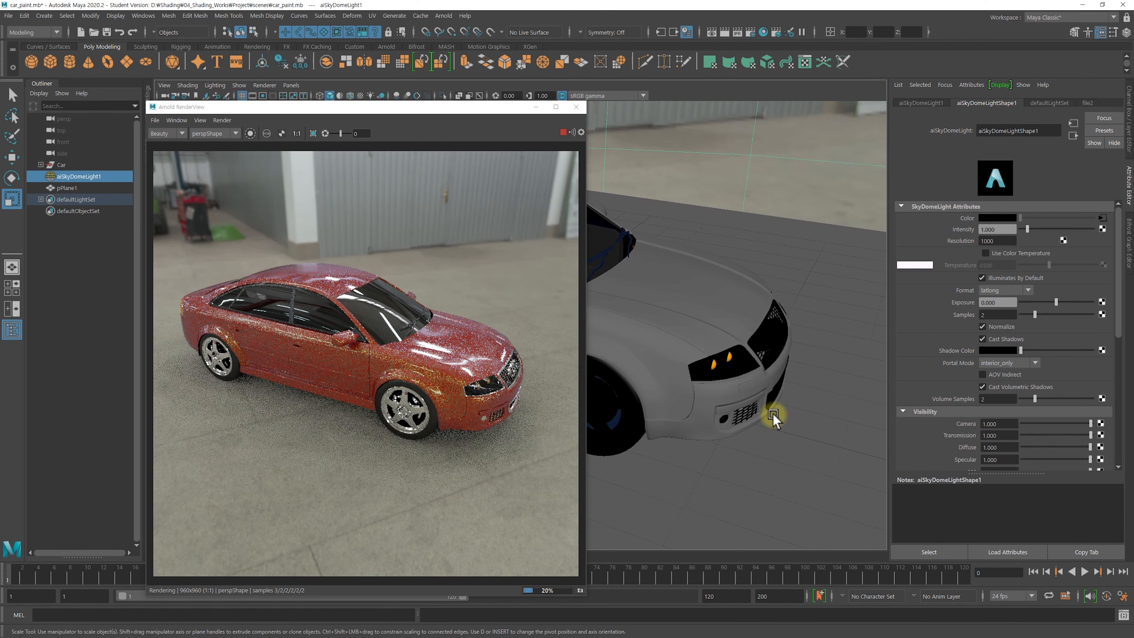
Inspect the floor plane's aiShadowMatte2 material settings and the car body's aiCarPaint1 shader settings.
{"action": "left_click", "coordinate": [824, 295]}
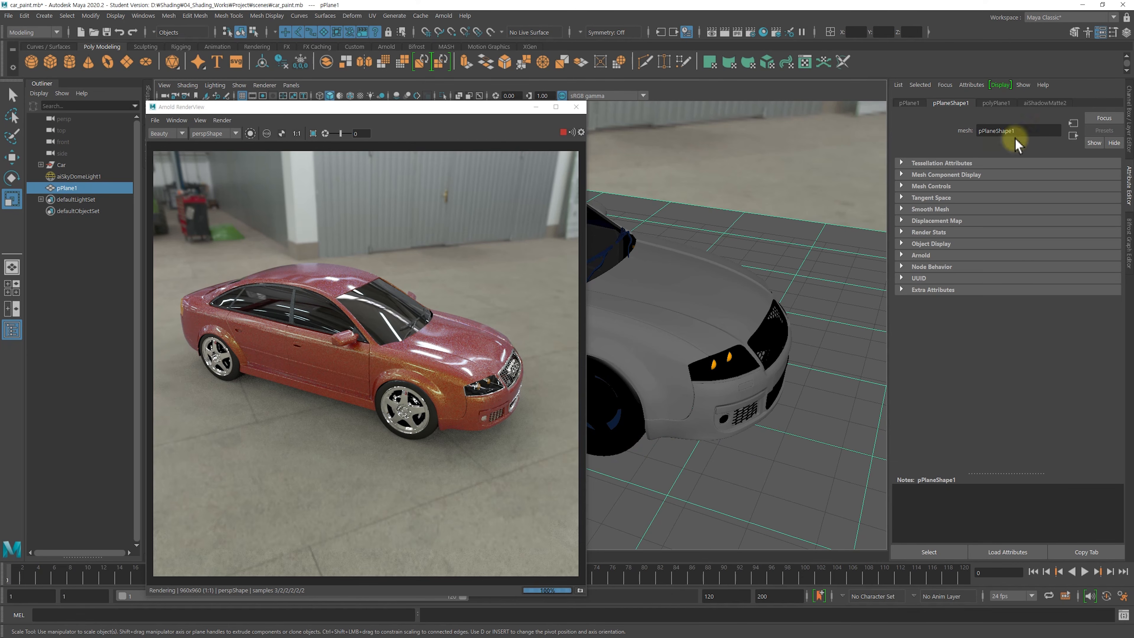
{"action": "left_click", "coordinate": [1044, 103]}
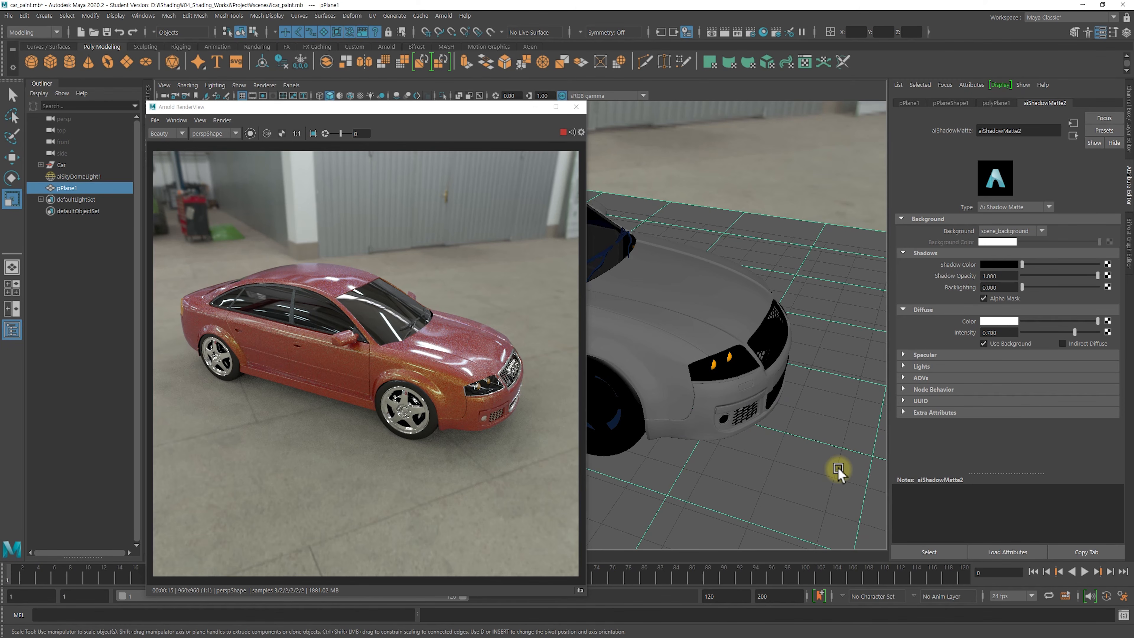
{"action": "left_click", "coordinate": [714, 322]}
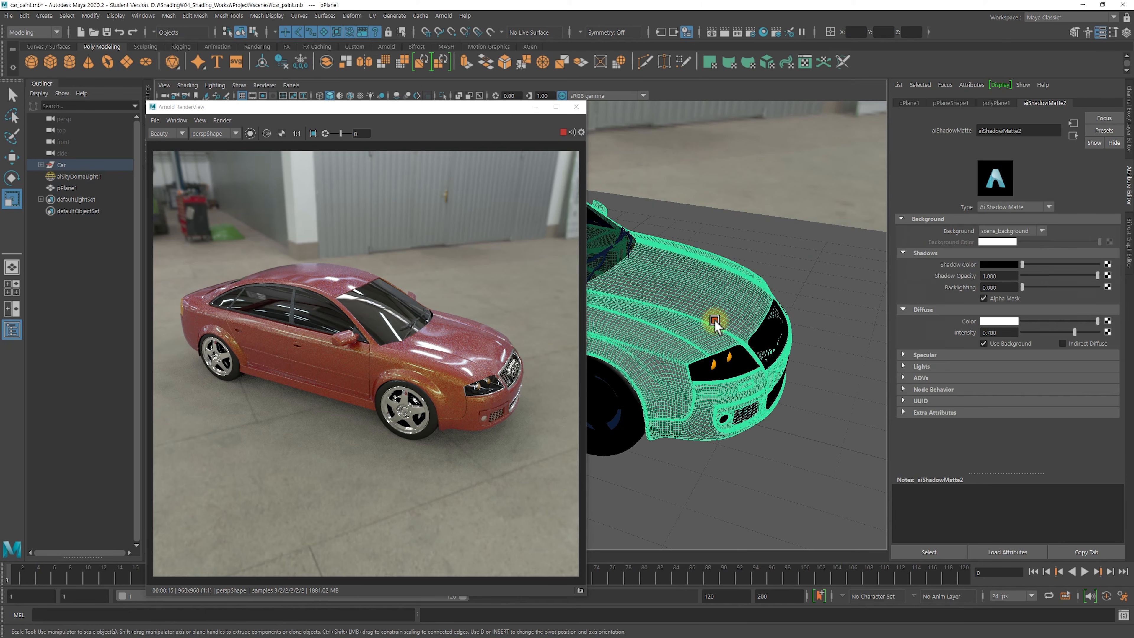
{"action": "left_click", "coordinate": [979, 103]}
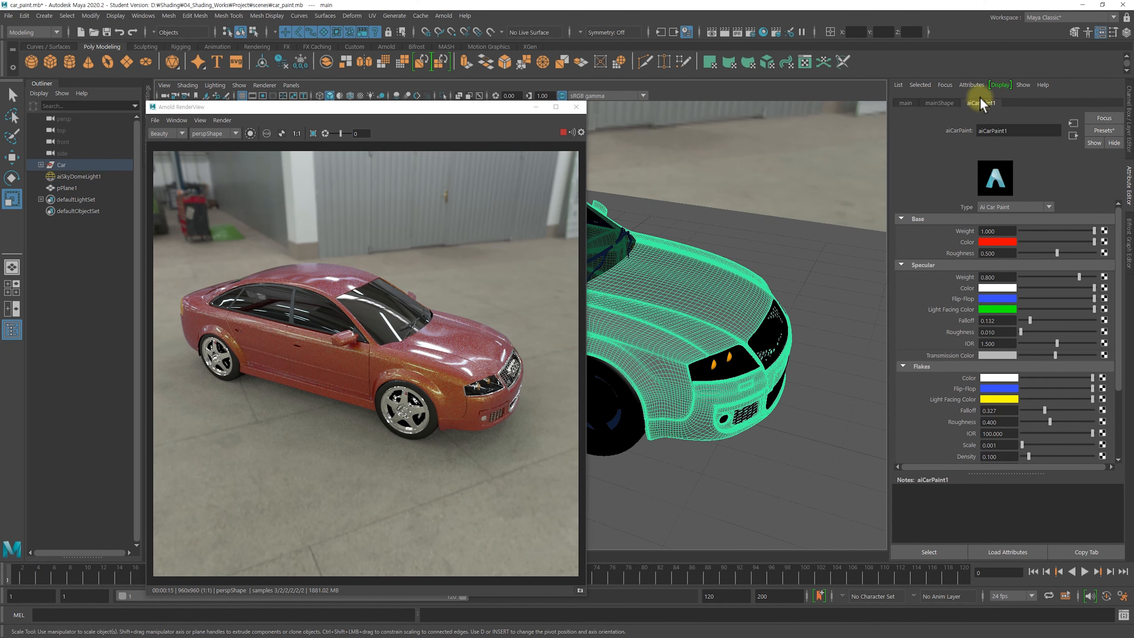